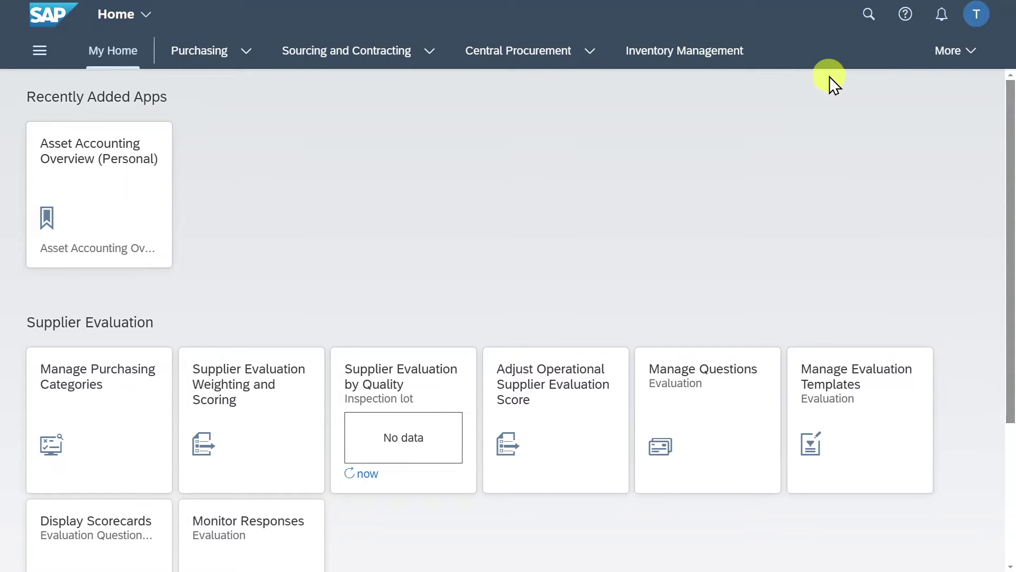
Search 'manage banks' and open the Manage Banks - Master Data app.
{"action": "left_click", "coordinate": [867, 15]}
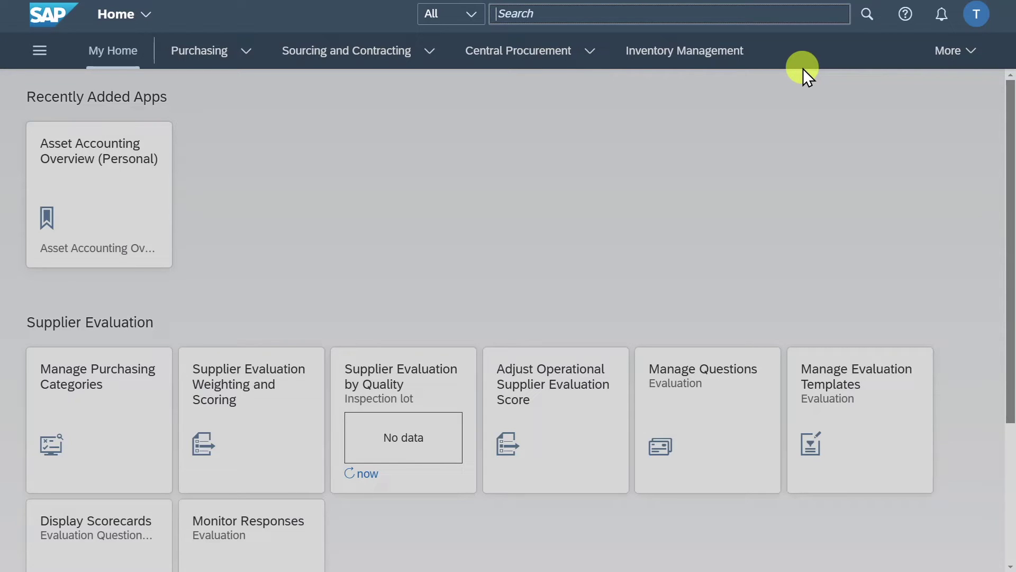
{"action": "type", "text": "manage banks"}
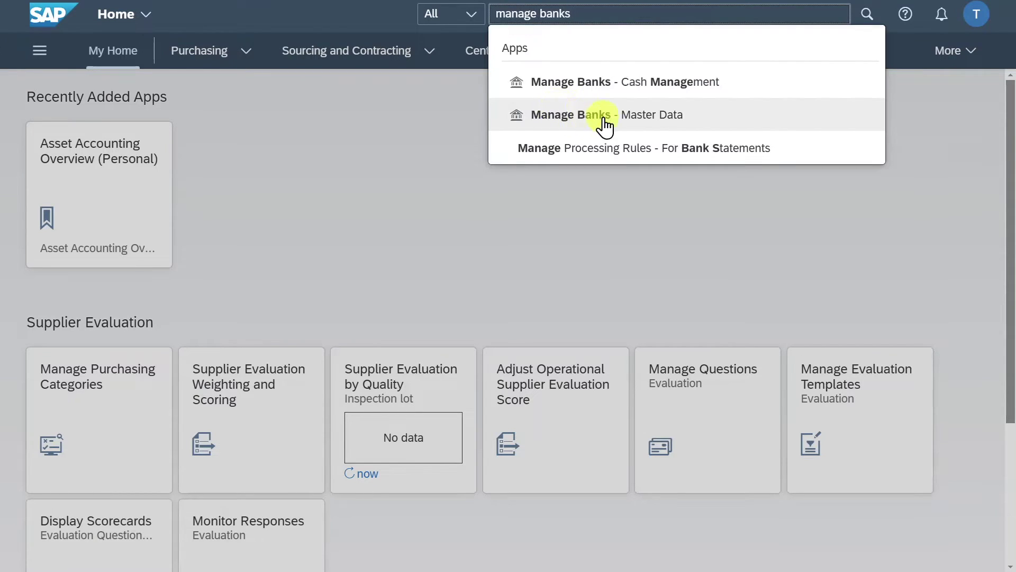
{"action": "left_click", "coordinate": [571, 116]}
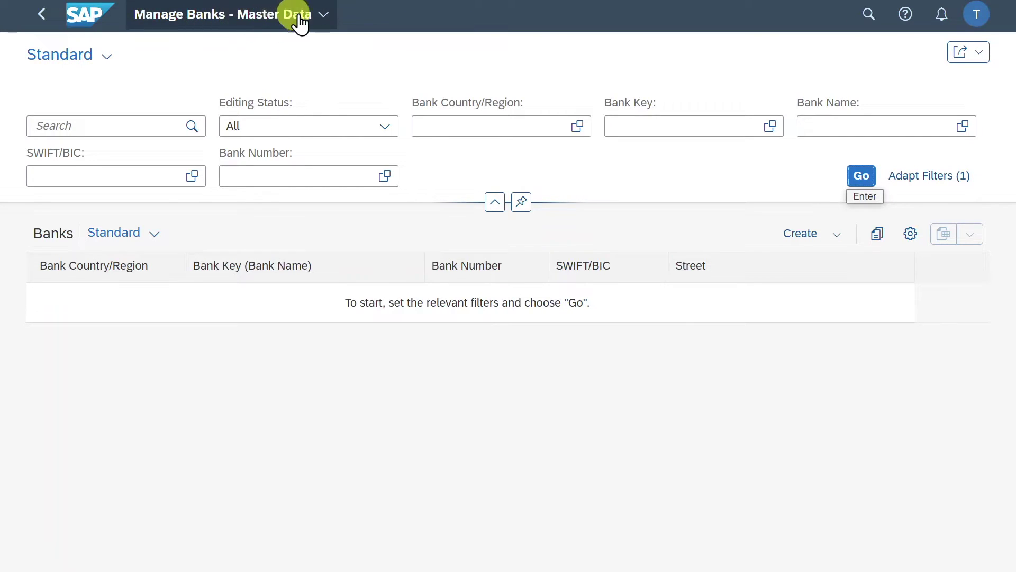
View the app's About information from the user menu, then close it.
{"action": "left_click", "coordinate": [979, 21]}
{"action": "left_click", "coordinate": [926, 195]}
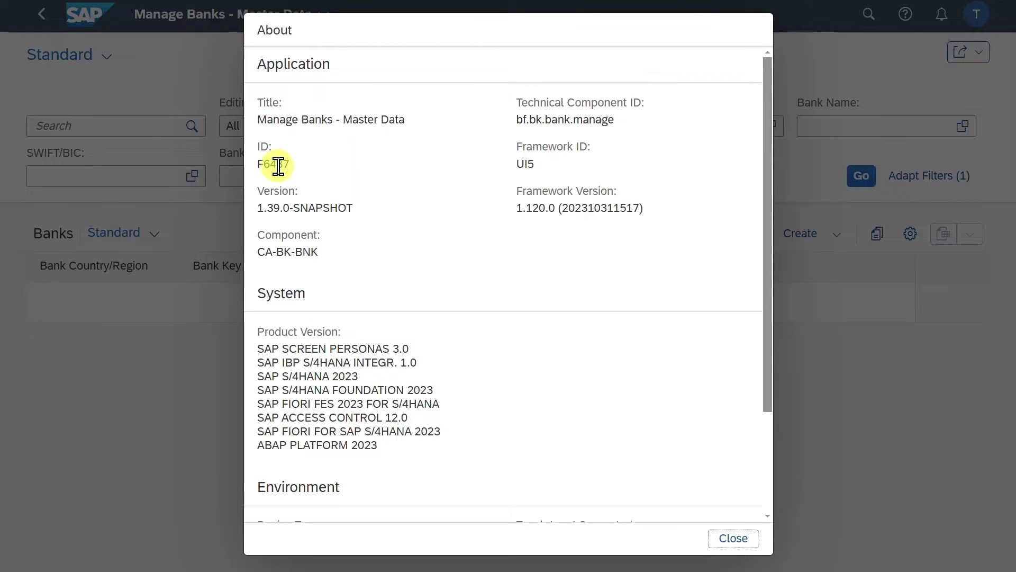
{"action": "key", "text": "Escape"}
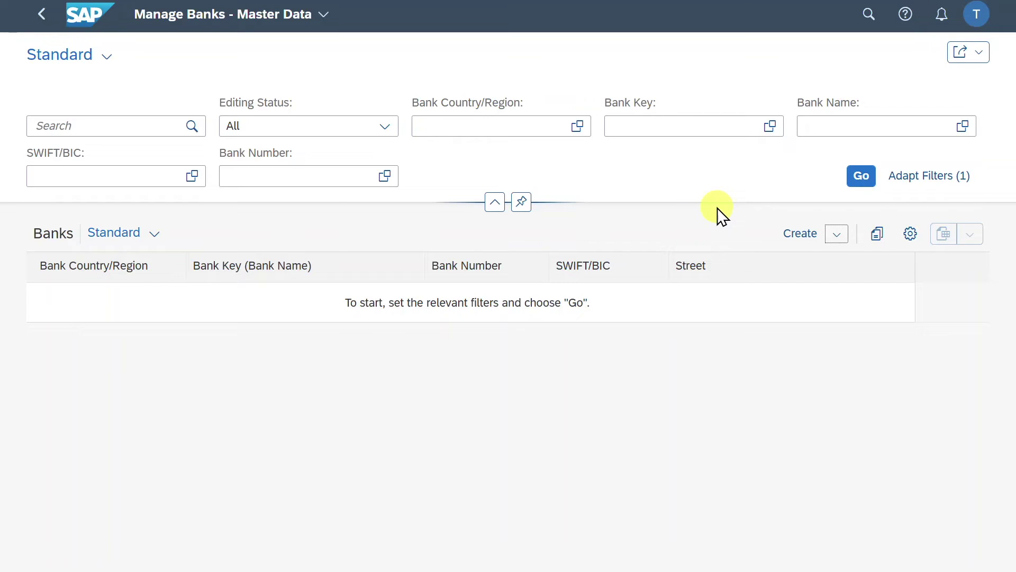
Create a new bank for country DE with bank key 50070013.
{"action": "left_click", "coordinate": [841, 237]}
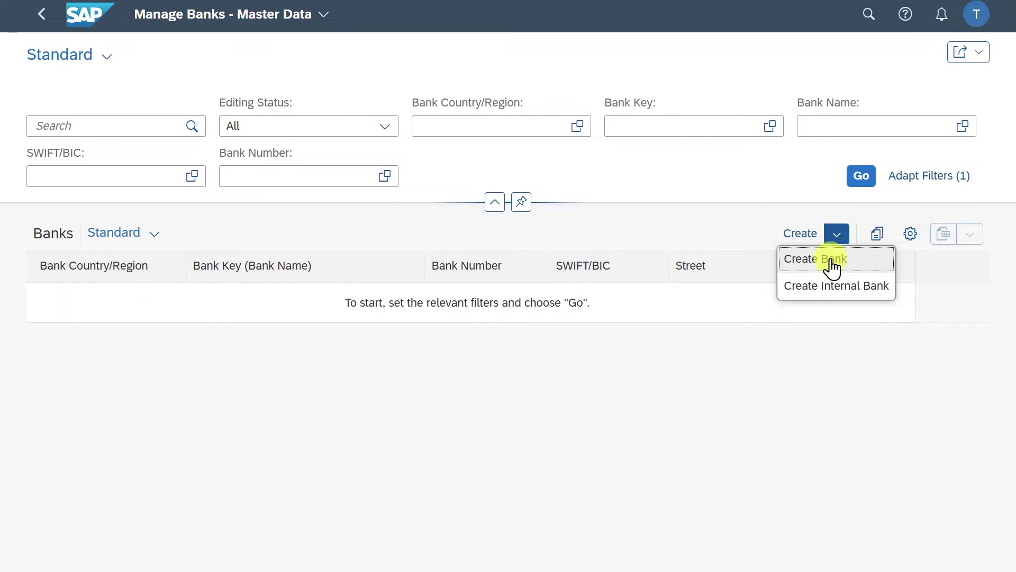
{"action": "left_click", "coordinate": [829, 259]}
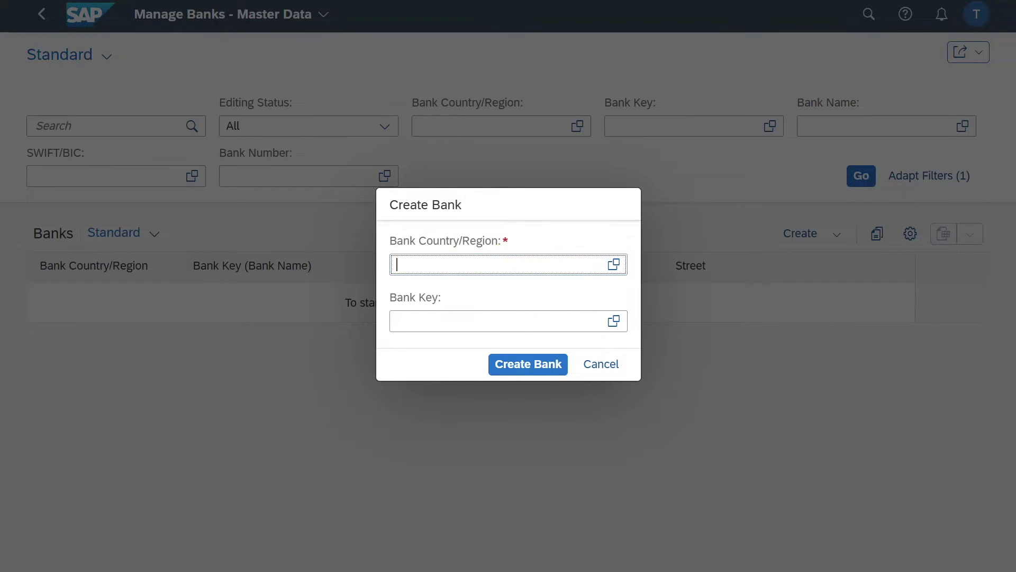
{"action": "type", "text": "DE"}
{"action": "key", "text": "Tab"}
{"action": "type", "text": "50070013"}
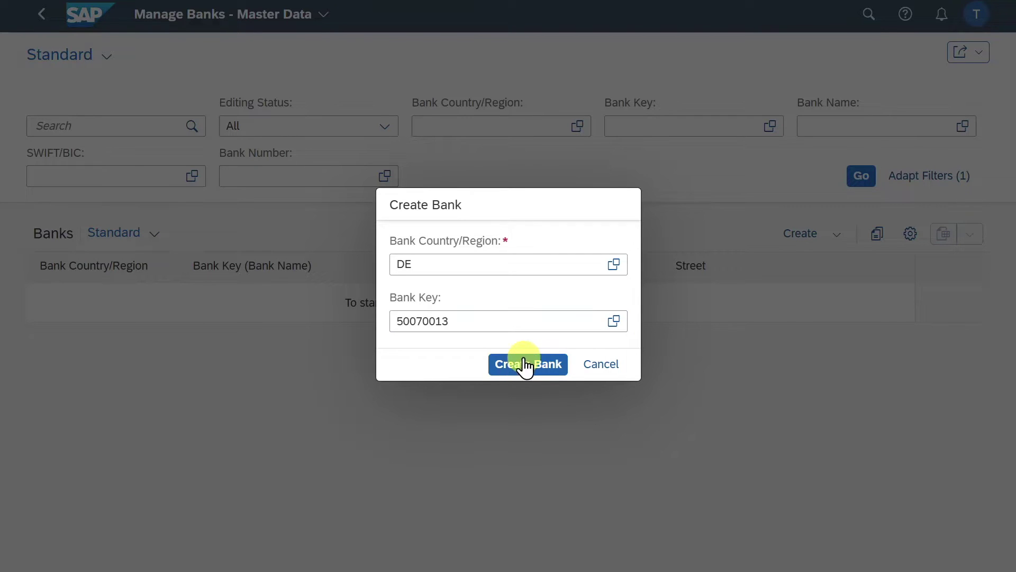
{"action": "left_click", "coordinate": [536, 370]}
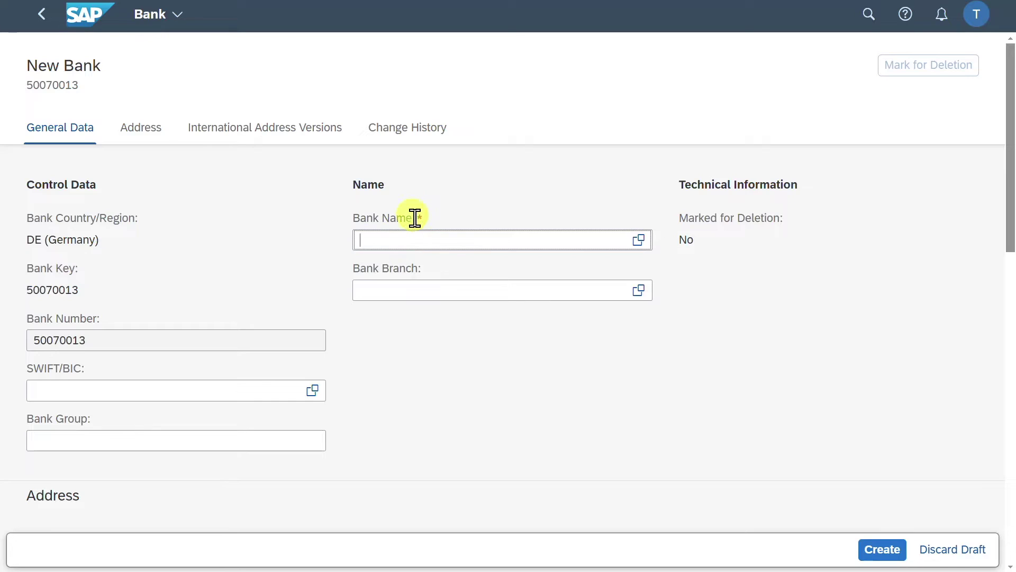
Name the bank 'Standard Bank Test' and paste SWIFT/BIC HBUKGB4BXXX.
{"action": "type", "text": "Standard Bank Test"}
{"action": "left_click", "coordinate": [429, 291]}
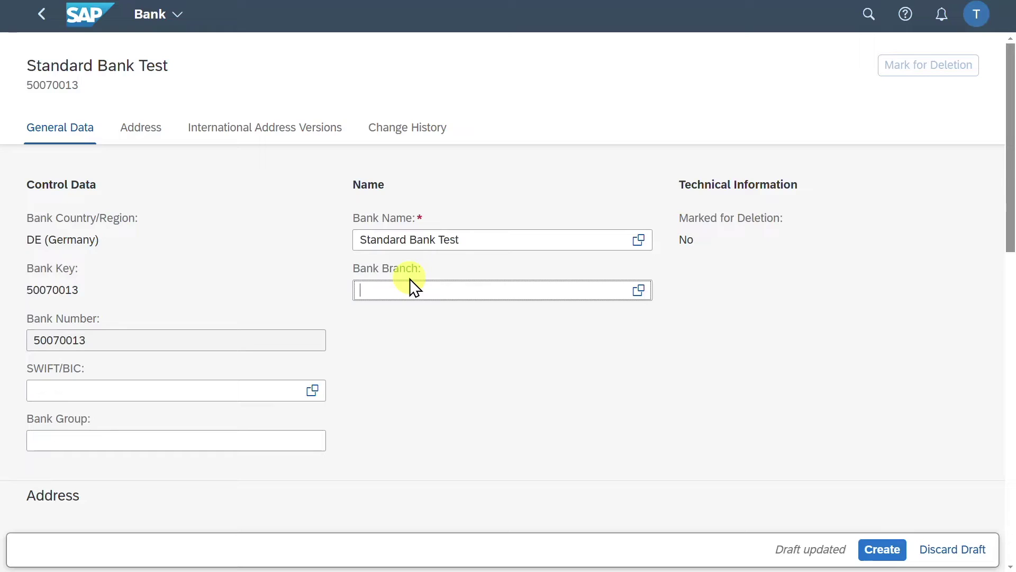
{"action": "left_click", "coordinate": [213, 391]}
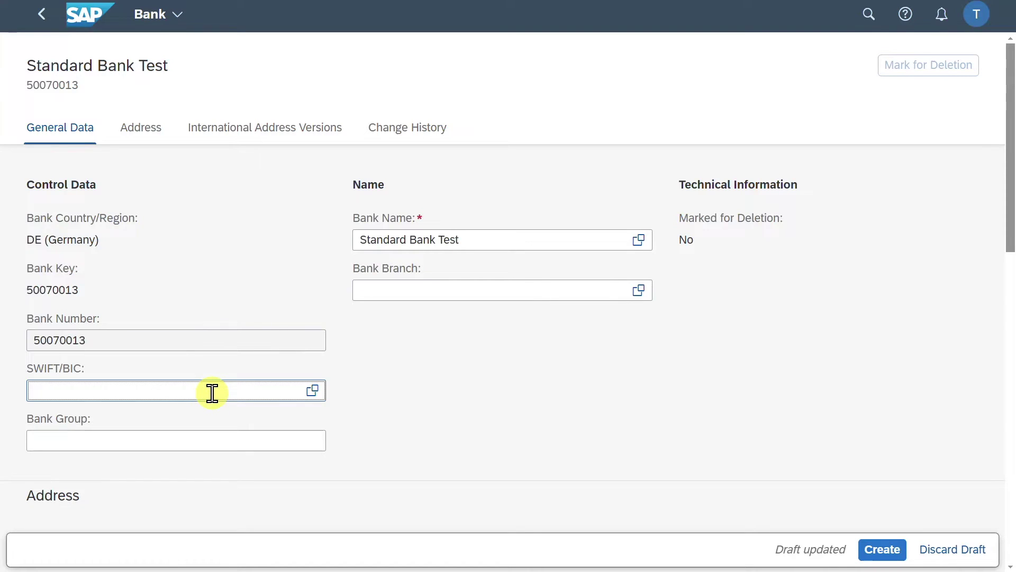
{"action": "type", "text": "HBUKGB4BXXX"}
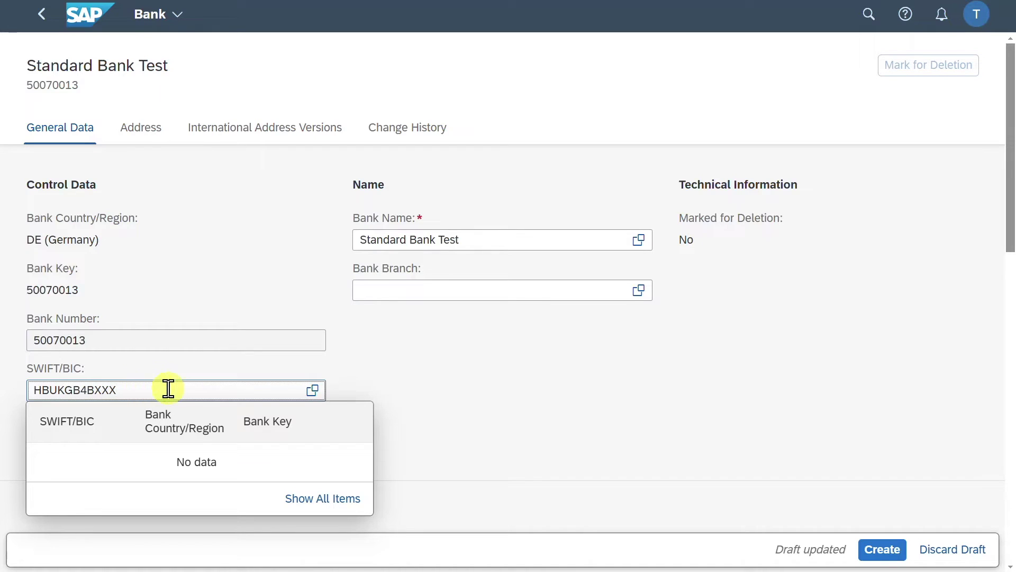
Review the BIC's bank code, country and XXX branch parts, then go to Bank Group.
{"action": "left_click_drag", "start_coordinate": [35, 391], "coordinate": [63, 391]}
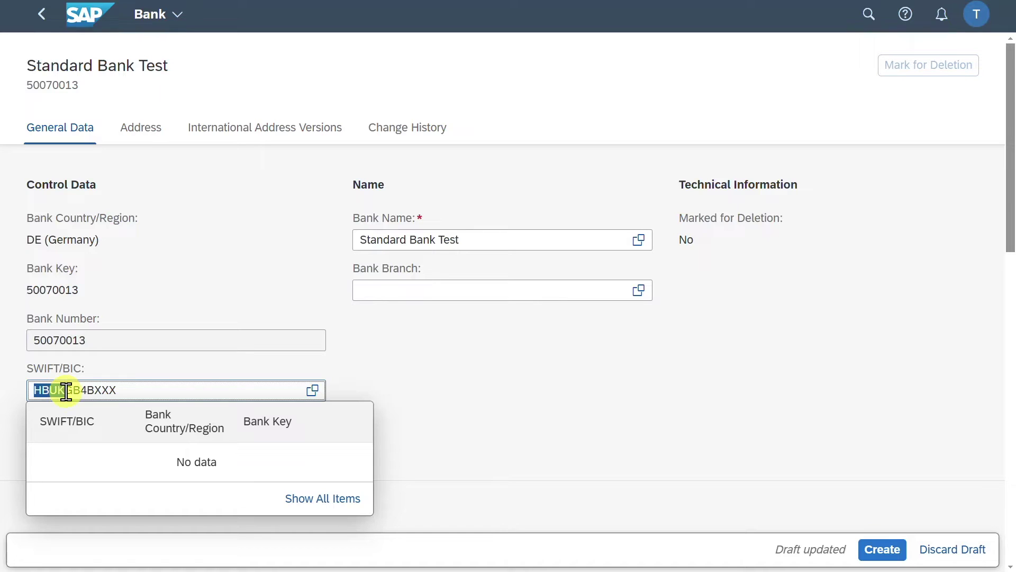
{"action": "left_click", "coordinate": [65, 390]}
{"action": "left_click_drag", "start_coordinate": [66, 390], "coordinate": [95, 390]}
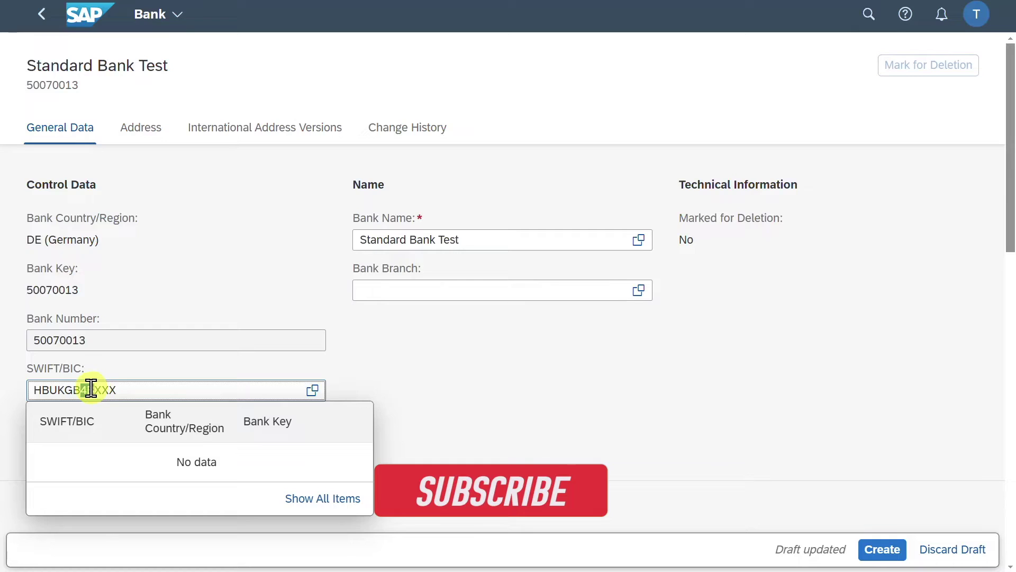
{"action": "left_click_drag", "start_coordinate": [95, 390], "coordinate": [125, 392]}
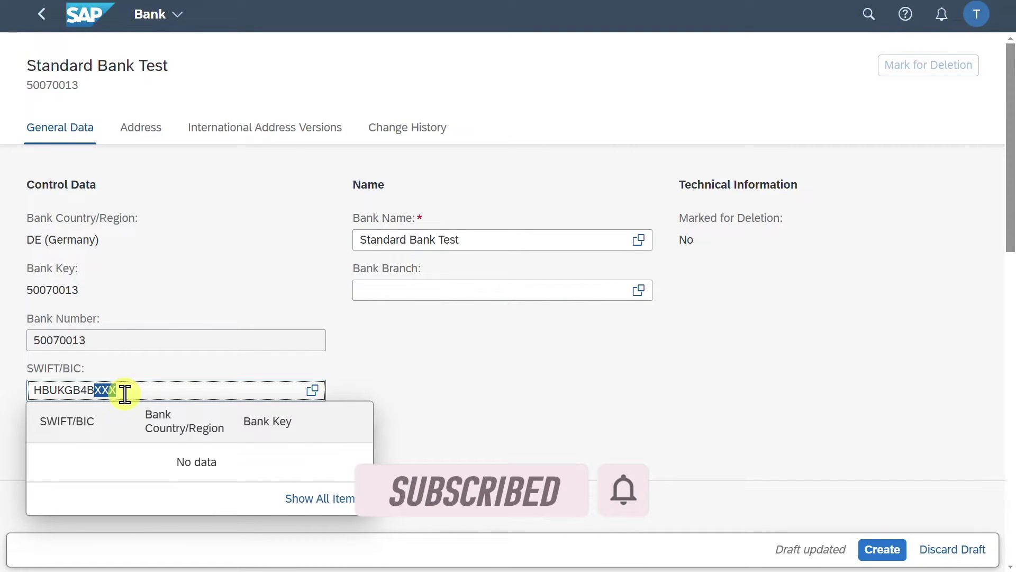
{"action": "scroll", "coordinate": [158, 381], "scroll_direction": "down", "scroll_amount": 1}
{"action": "left_click", "coordinate": [207, 373]}
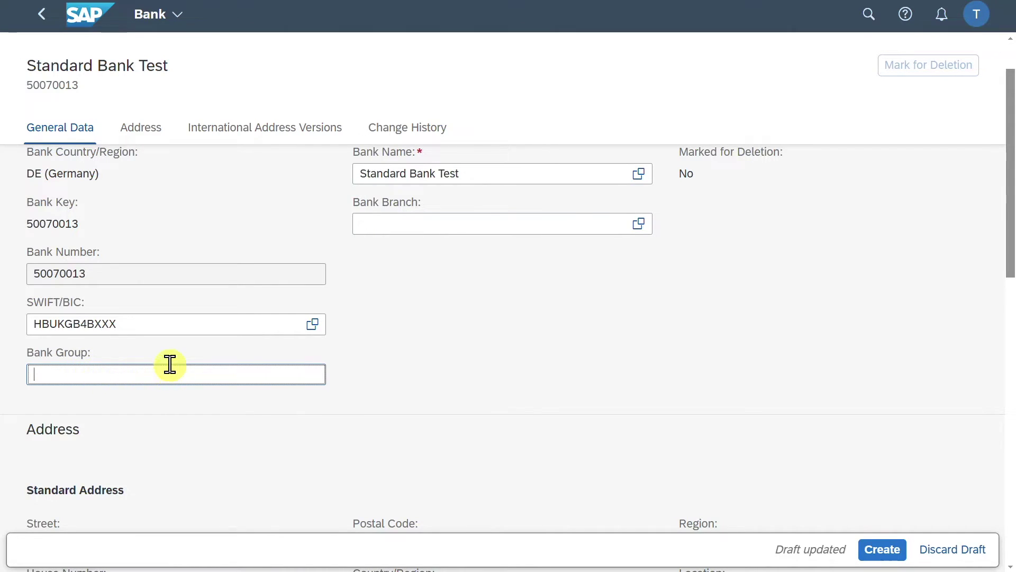
Show the bank's additional address and communication details.
{"action": "scroll", "coordinate": [586, 319], "scroll_direction": "down", "scroll_amount": 4}
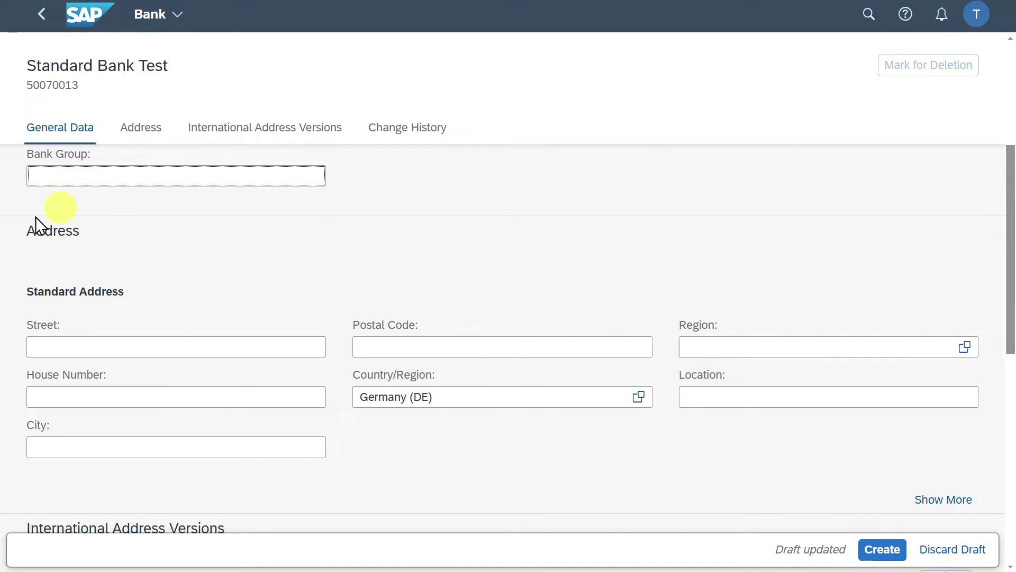
{"action": "scroll", "coordinate": [930, 449], "scroll_direction": "down", "scroll_amount": 1}
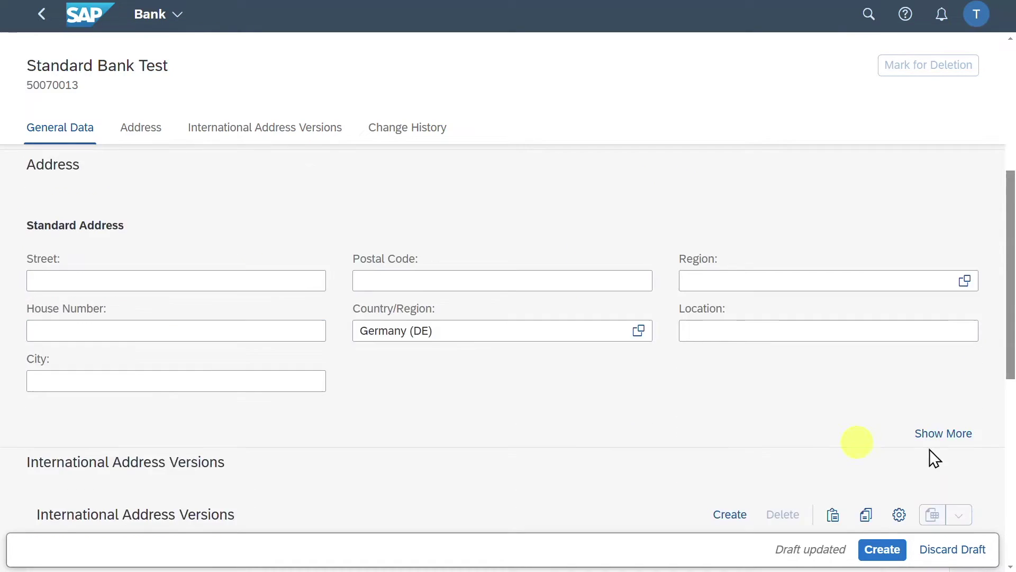
{"action": "left_click", "coordinate": [956, 442]}
Review the remaining sections and save Standard Bank Test (50070013) with Create.
{"action": "scroll", "coordinate": [215, 247], "scroll_direction": "up", "scroll_amount": 3}
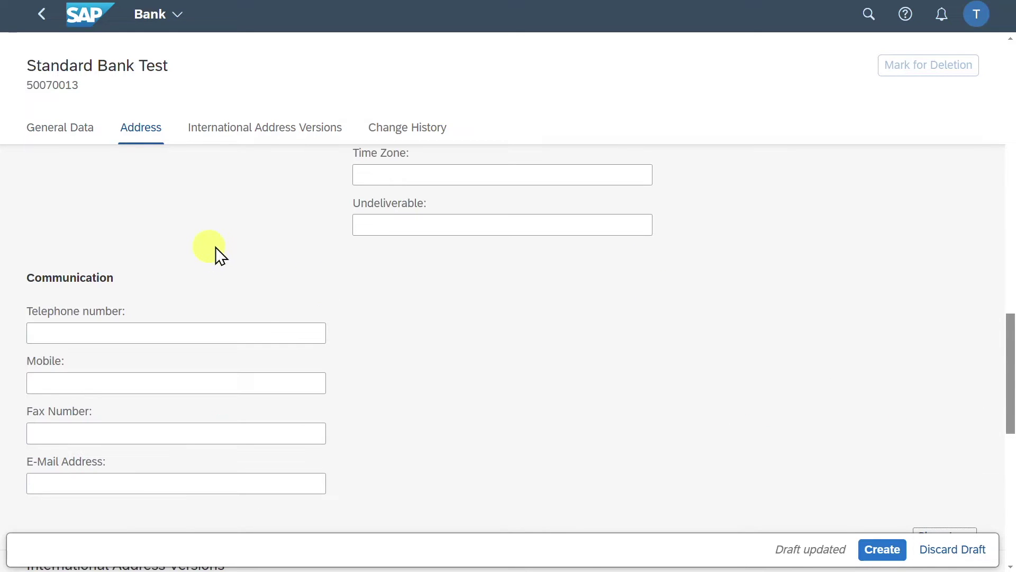
{"action": "scroll", "coordinate": [302, 331], "scroll_direction": "down", "scroll_amount": 4}
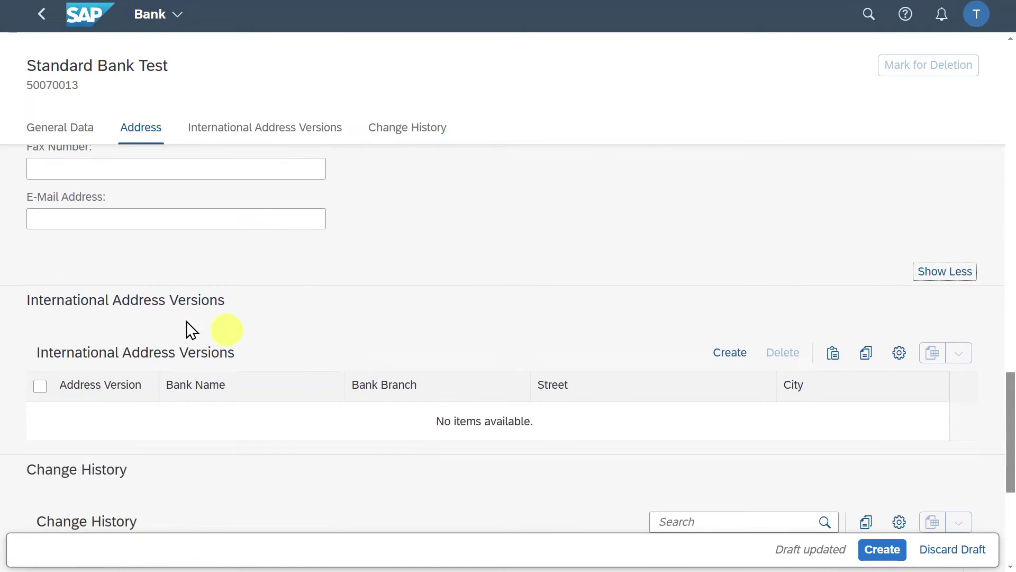
{"action": "scroll", "coordinate": [173, 326], "scroll_direction": "down", "scroll_amount": 2}
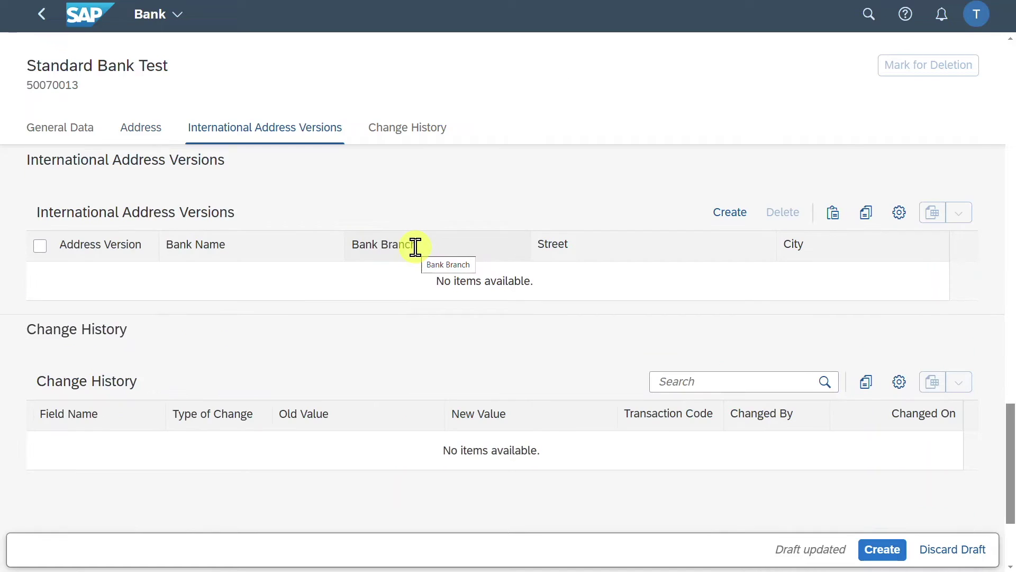
{"action": "left_click", "coordinate": [730, 222]}
{"action": "left_click", "coordinate": [883, 552]}
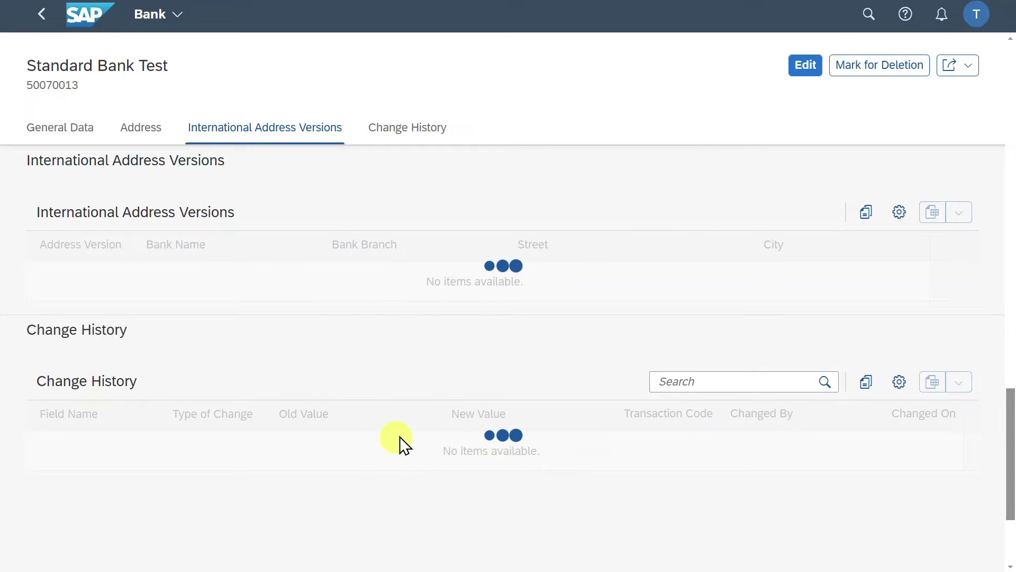
Go back and open the Manage Banks - Cash Management app via 'manage banks' search.
{"action": "left_click", "coordinate": [42, 16]}
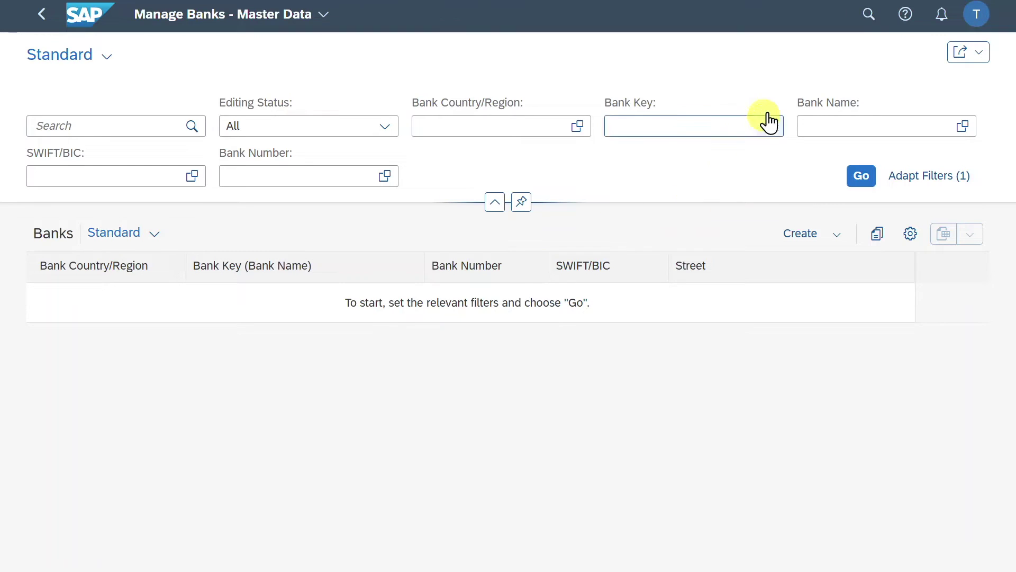
{"action": "left_click", "coordinate": [869, 16]}
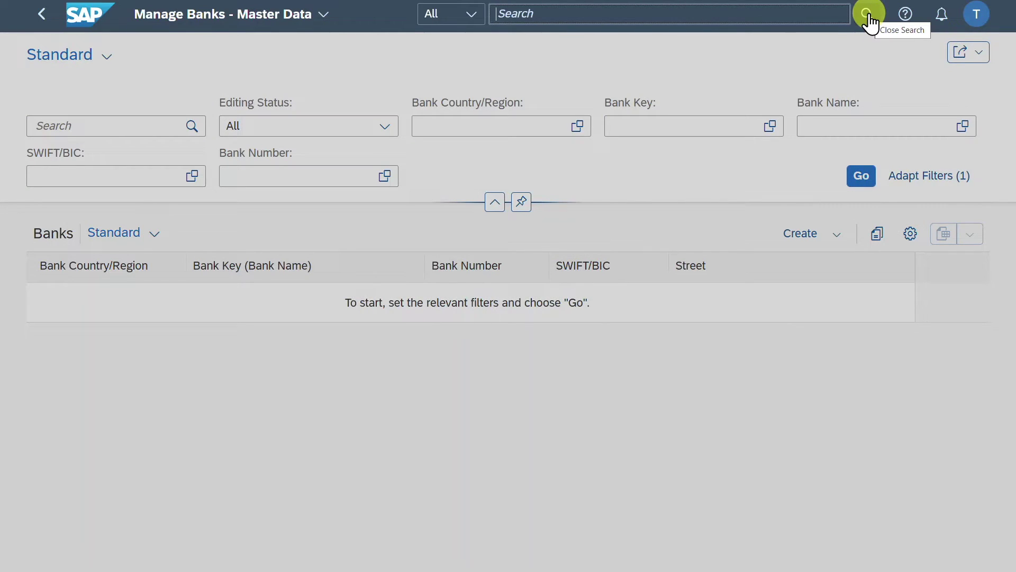
{"action": "type", "text": "manage banks"}
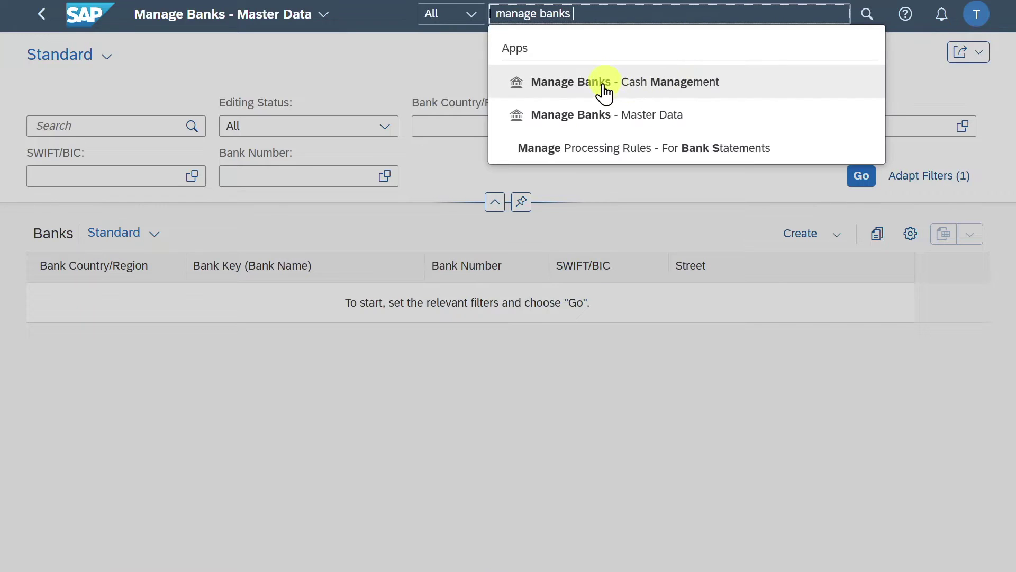
{"action": "left_click", "coordinate": [634, 84]}
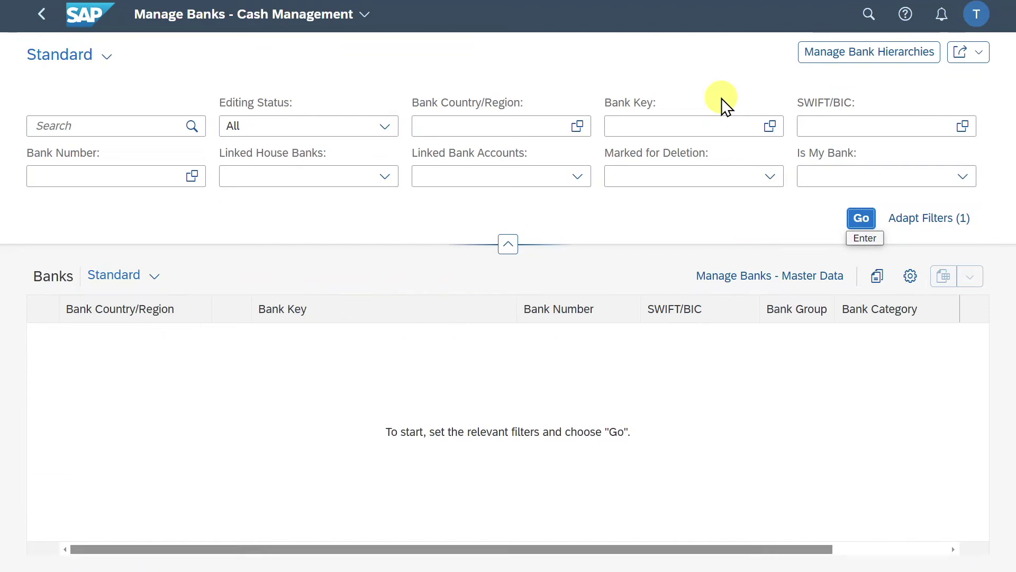
Check the app ID in About, then start filtering by Bank Number.
{"action": "left_click", "coordinate": [974, 20]}
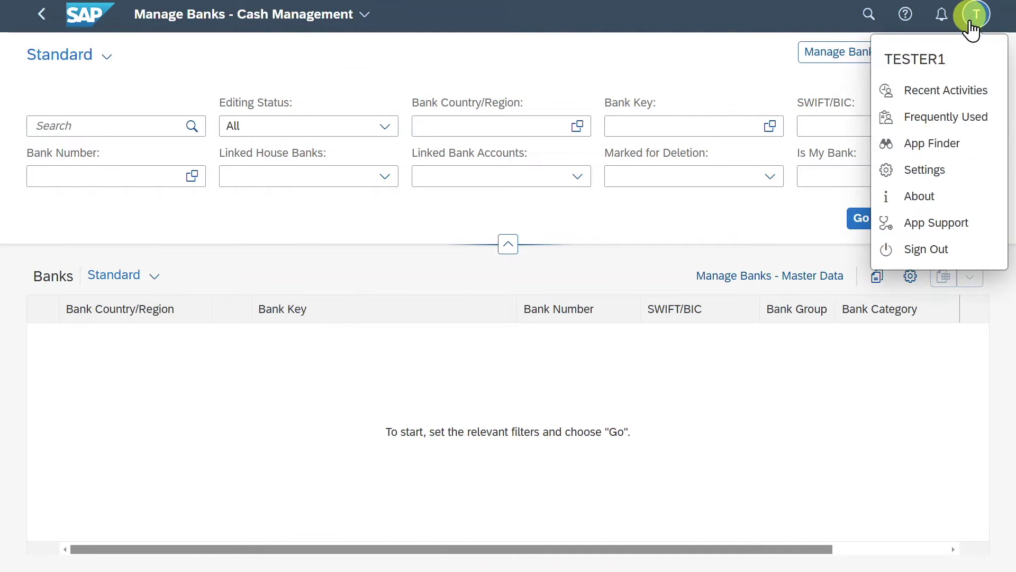
{"action": "left_click", "coordinate": [928, 195]}
{"action": "mouse_move", "coordinate": [294, 166]}
{"action": "left_mouse_down"}
{"action": "mouse_move", "coordinate": [254, 166]}
{"action": "mouse_move", "coordinate": [309, 166]}
{"action": "left_mouse_up"}
{"action": "key", "text": "Escape"}
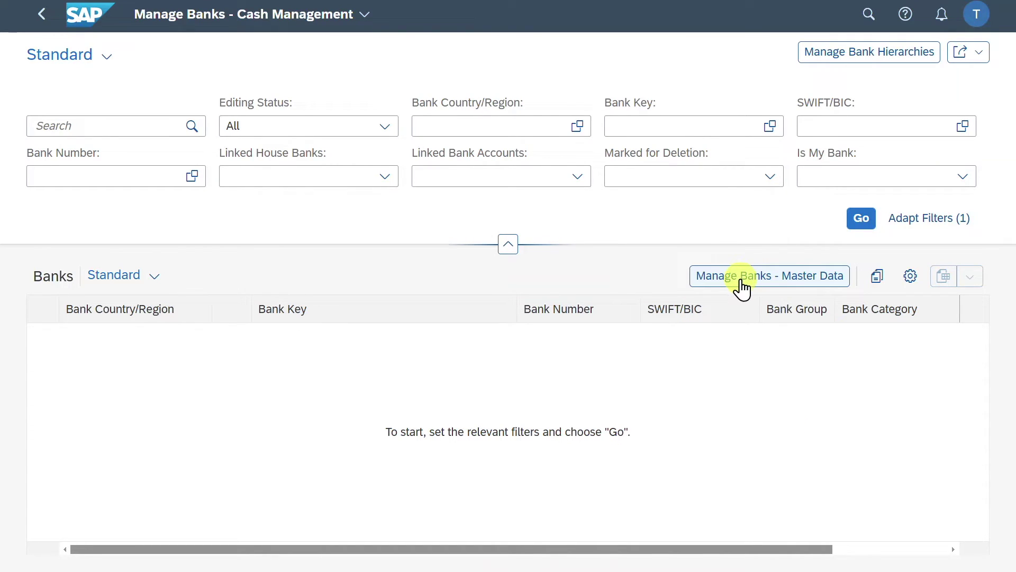
{"action": "left_click", "coordinate": [98, 169]}
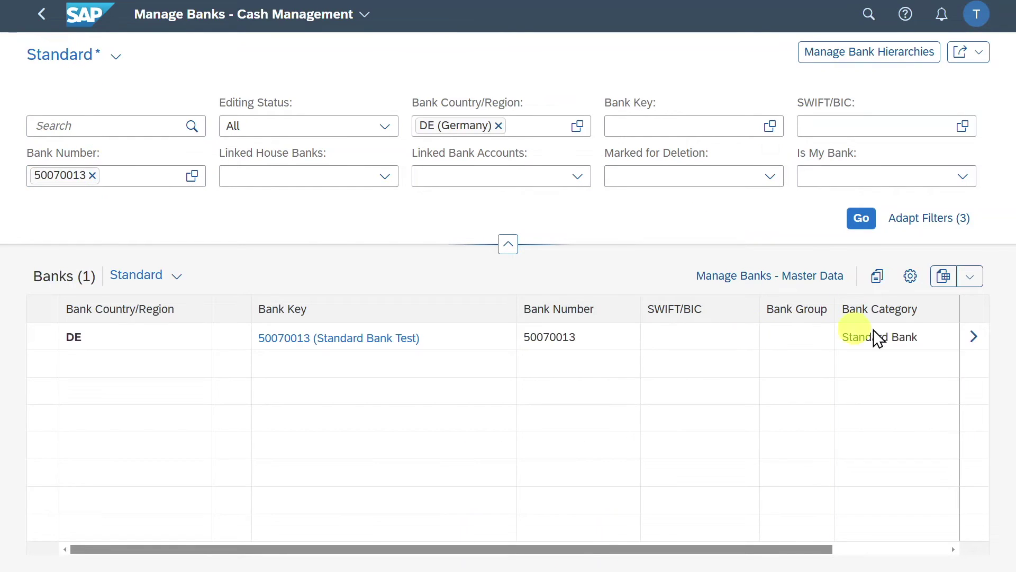
Open Standard Bank Test (50070013) and put it into edit mode, scrolling through General Data.
{"action": "left_click", "coordinate": [975, 339]}
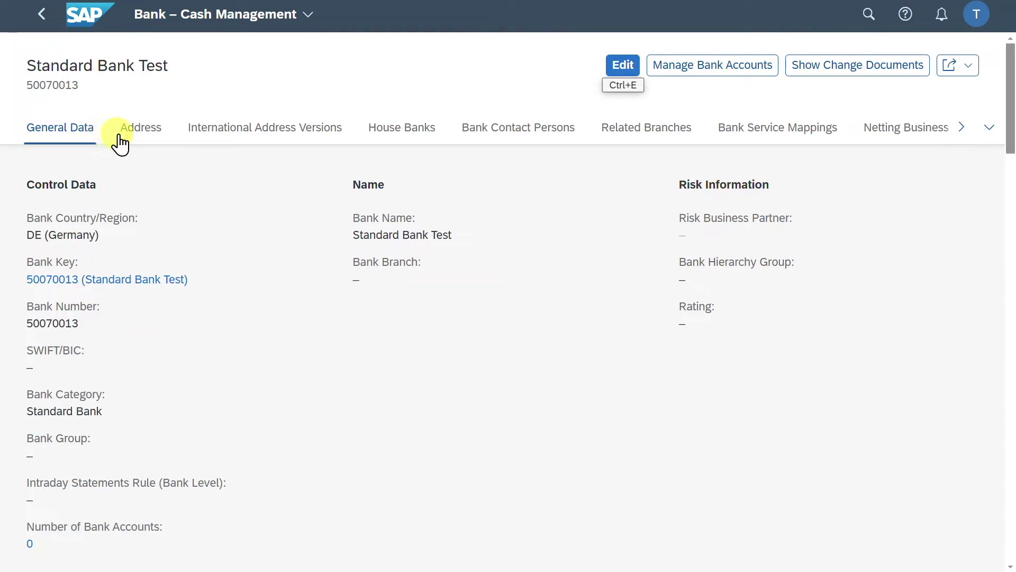
{"action": "left_click", "coordinate": [624, 68]}
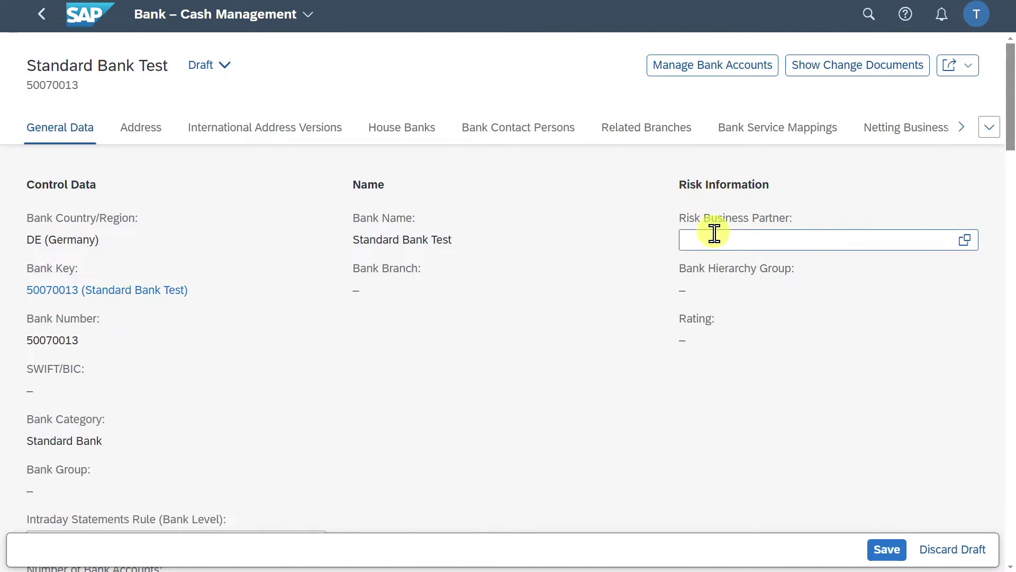
{"action": "scroll", "coordinate": [658, 255], "scroll_direction": "down", "scroll_amount": 3}
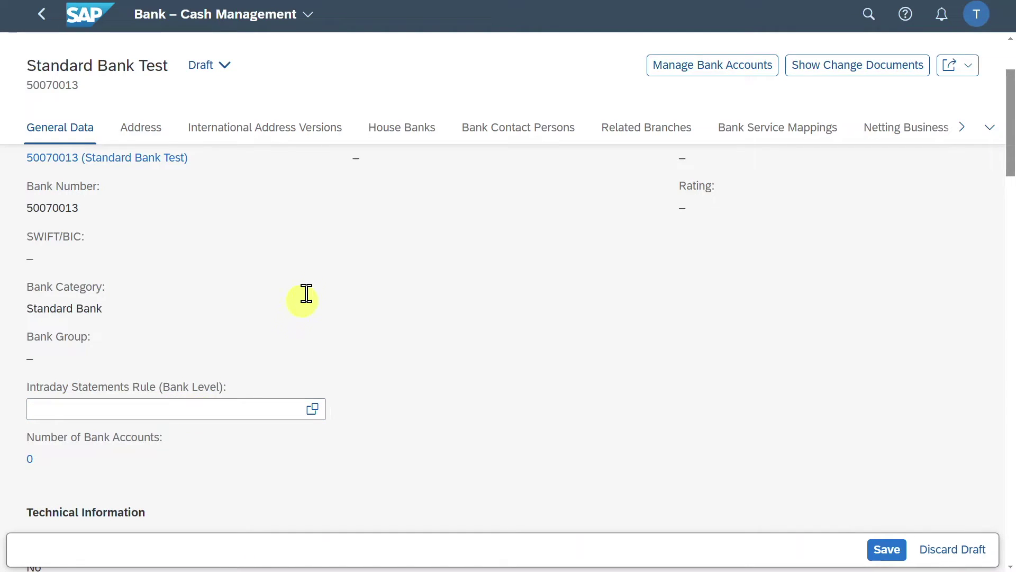
{"action": "scroll", "coordinate": [413, 135], "scroll_direction": "down", "scroll_amount": 1}
In House Banks, create house bank DEBK9 for company code 1010.
{"action": "left_click", "coordinate": [413, 132]}
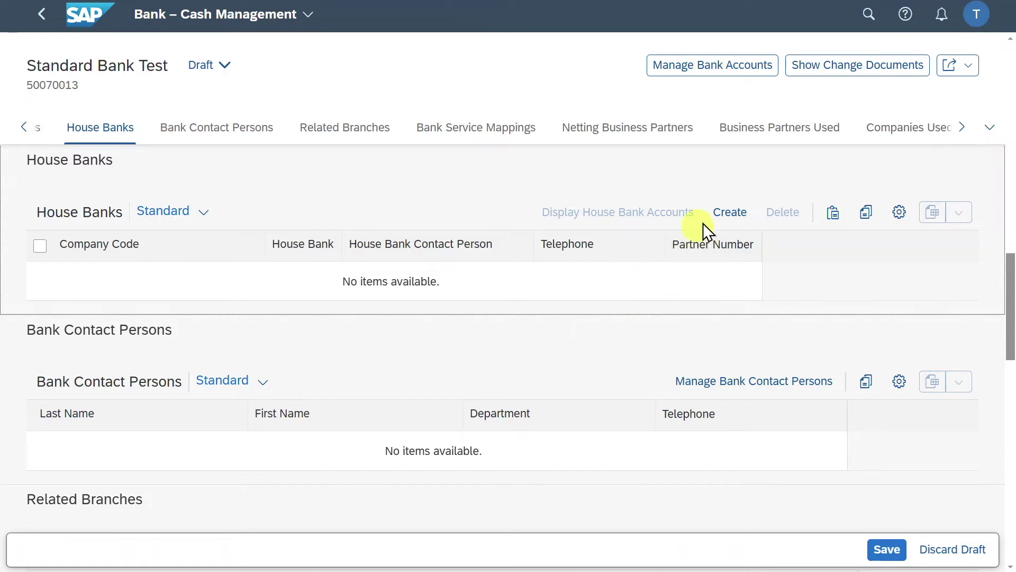
{"action": "left_click", "coordinate": [745, 223]}
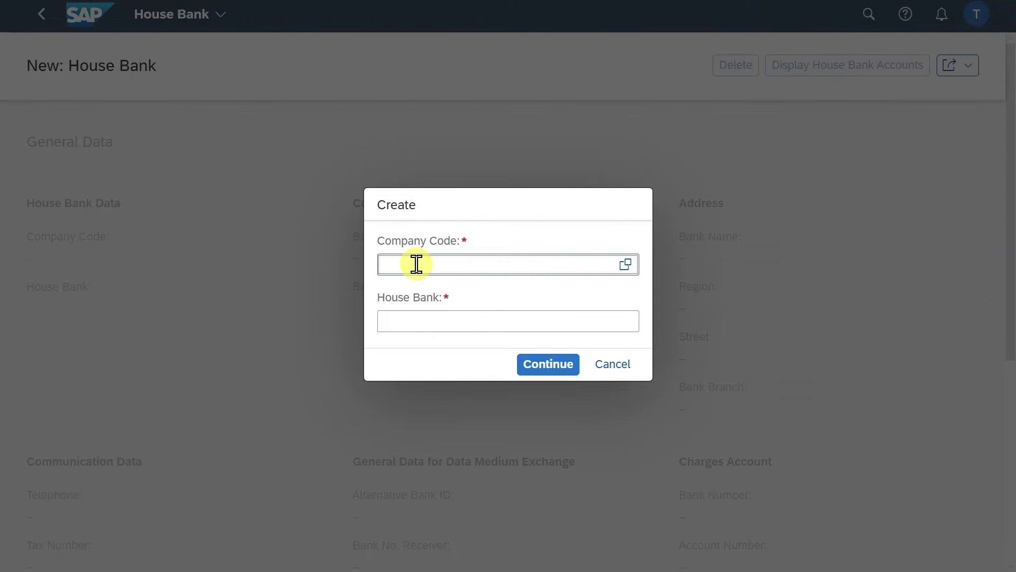
{"action": "key", "text": "Tab"}
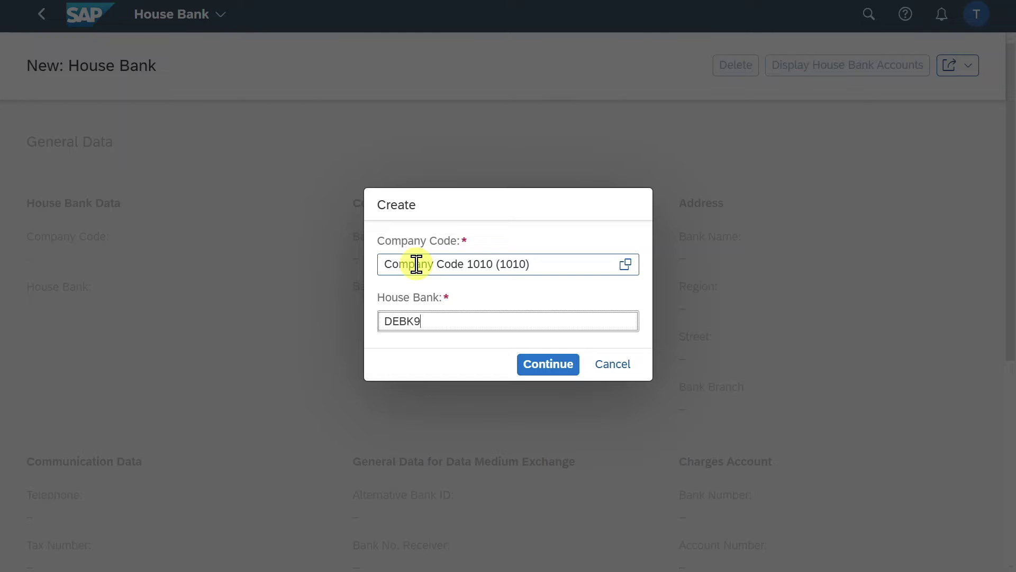
{"action": "left_click", "coordinate": [539, 364]}
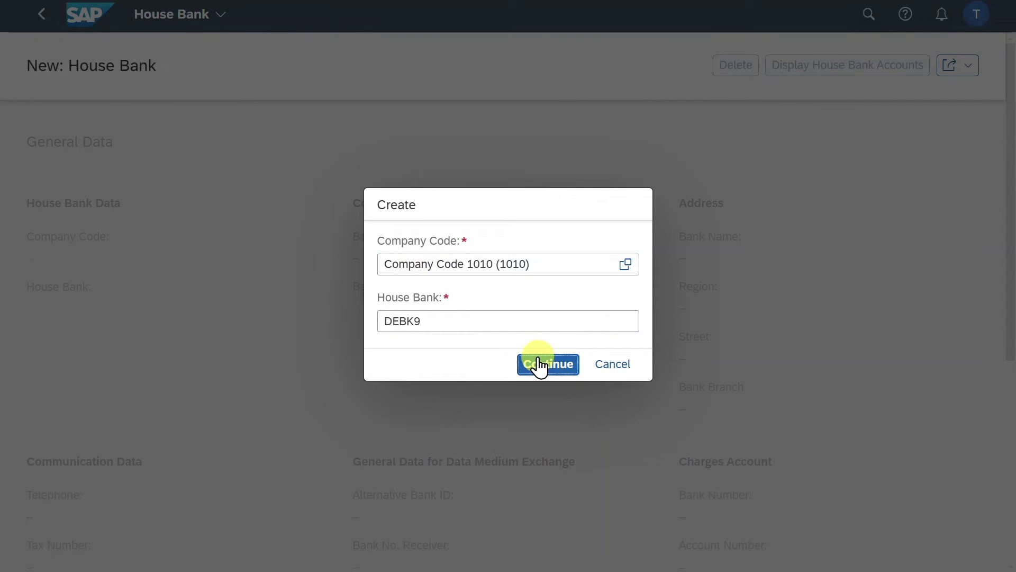
Leave the New House Bank's optional fields empty and apply DEBK9 to the bank.
{"action": "scroll", "coordinate": [713, 297], "scroll_direction": "down", "scroll_amount": 2}
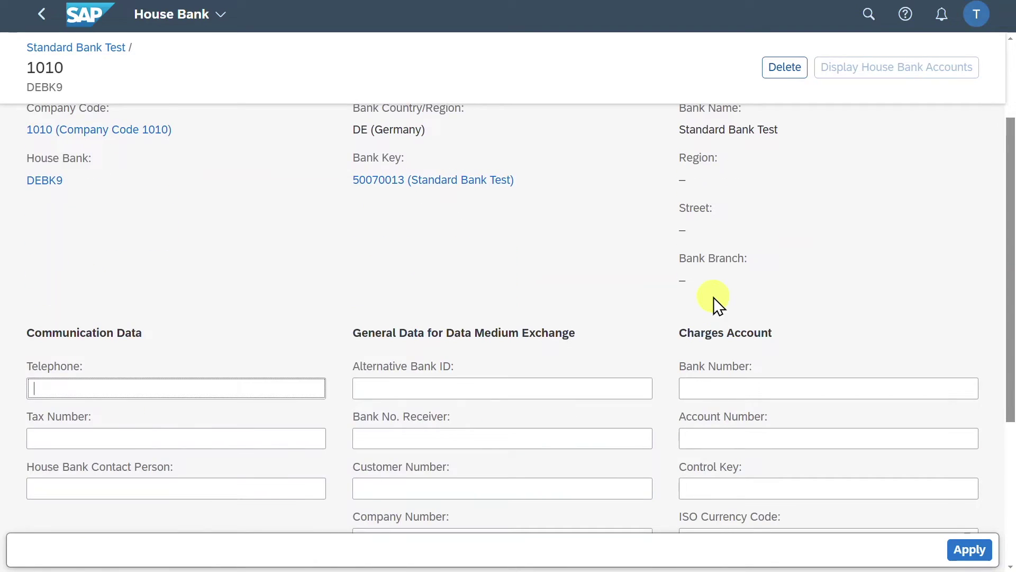
{"action": "scroll", "coordinate": [715, 295], "scroll_direction": "down", "scroll_amount": 2}
{"action": "scroll", "coordinate": [608, 331], "scroll_direction": "down", "scroll_amount": 2}
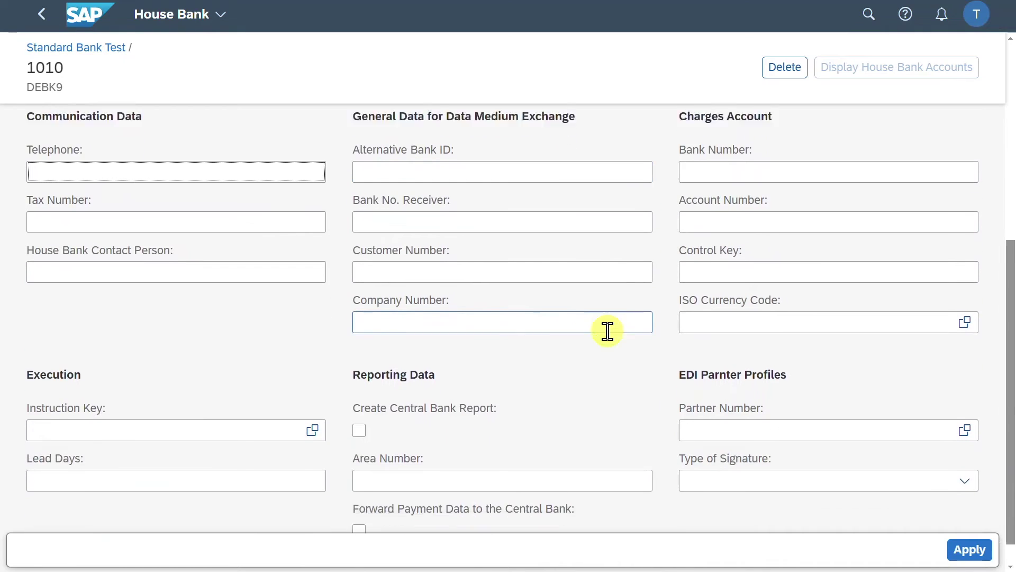
{"action": "left_click", "coordinate": [447, 344]}
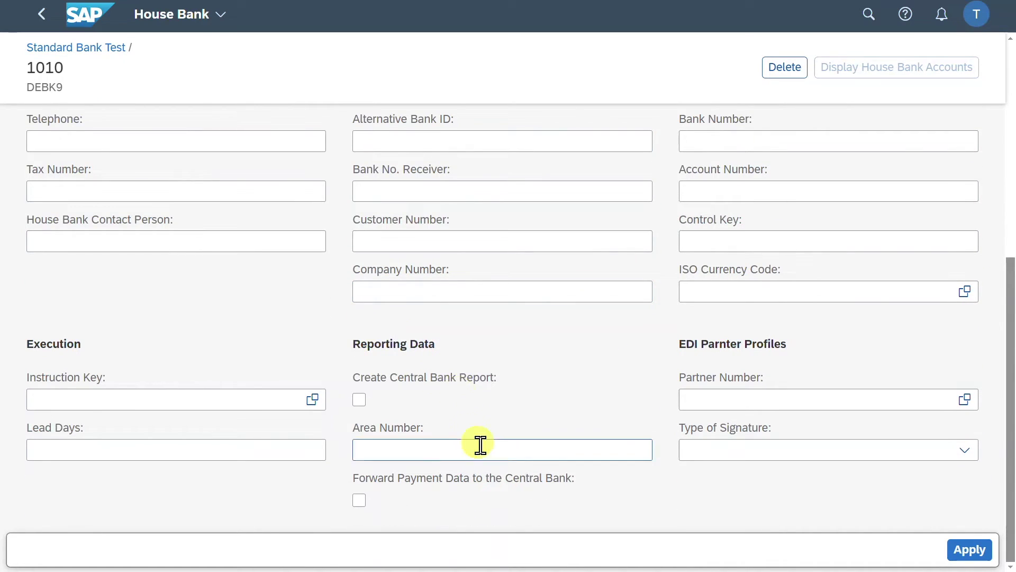
{"action": "left_click", "coordinate": [972, 550]}
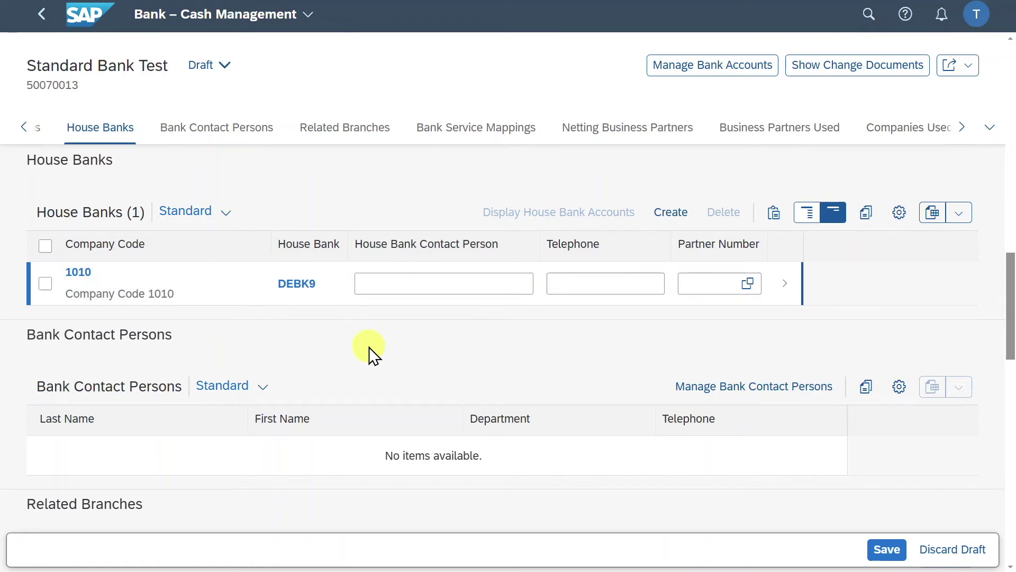
Save the draft changes when prompted on leaving for Manage Bank Contact Persons.
{"action": "scroll", "coordinate": [369, 347], "scroll_direction": "down", "scroll_amount": 1}
{"action": "scroll", "coordinate": [370, 348], "scroll_direction": "down", "scroll_amount": 1}
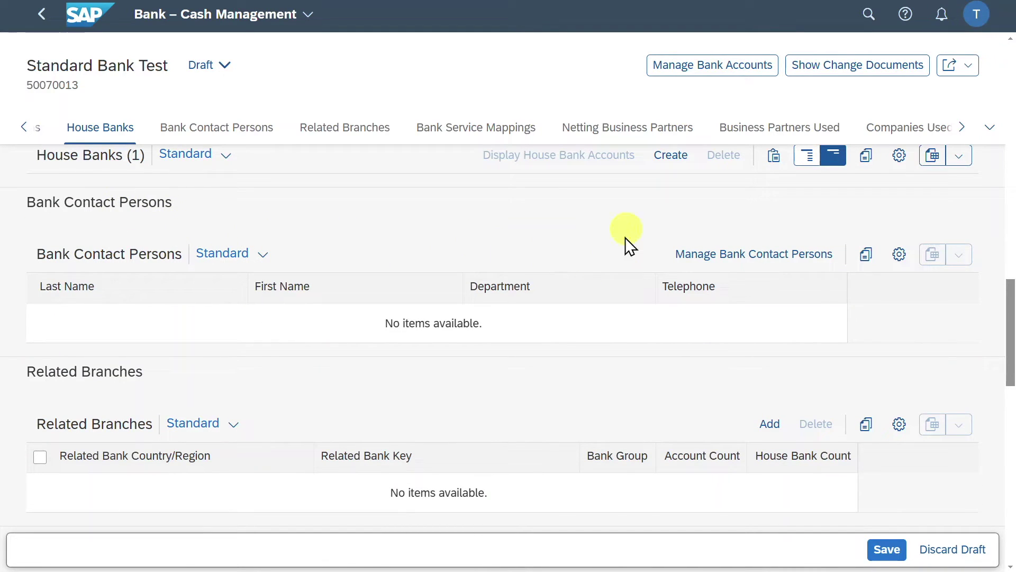
{"action": "left_click", "coordinate": [711, 255]}
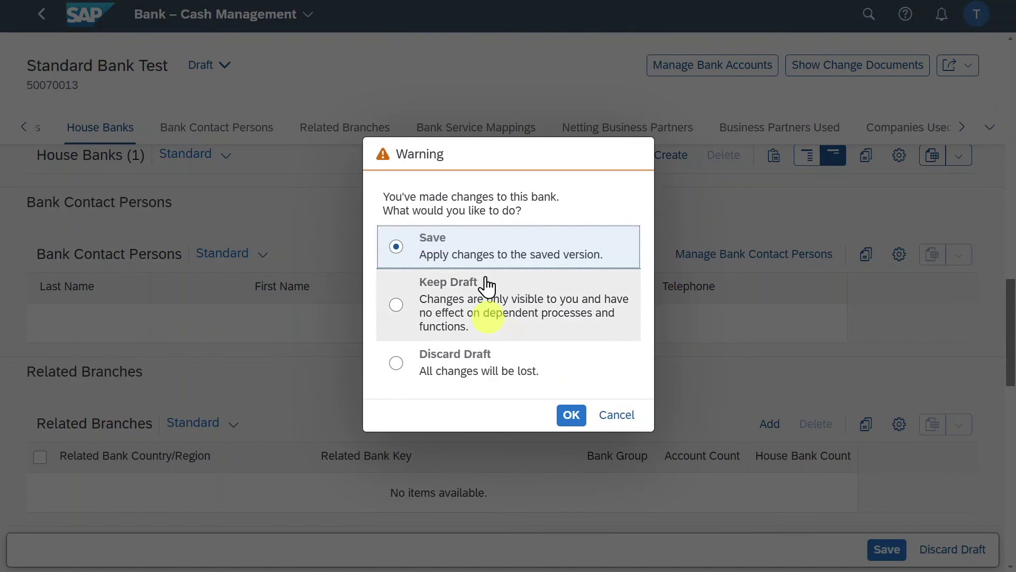
{"action": "left_click", "coordinate": [571, 415]}
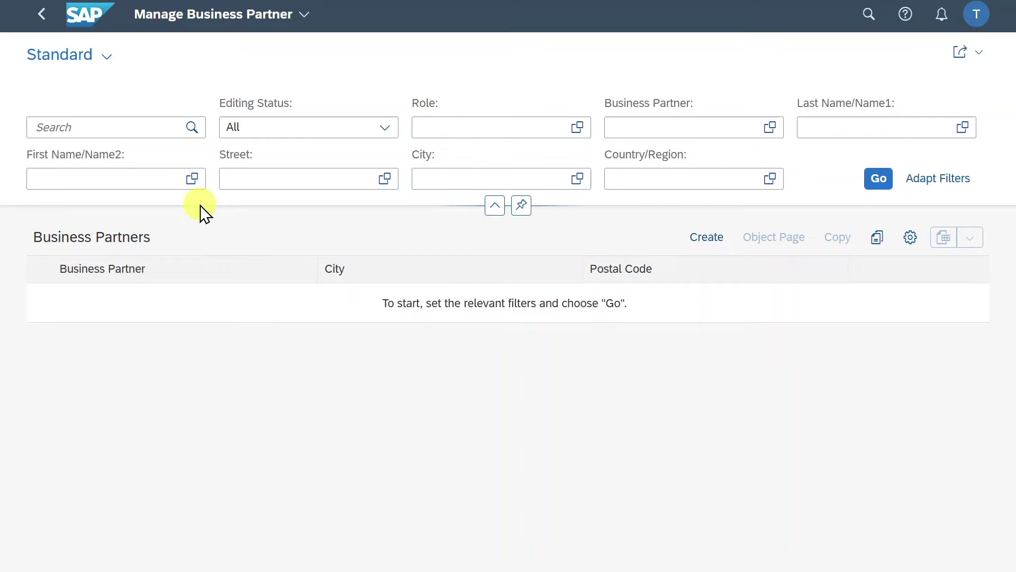
Return to the saved Standard Bank Test page and scroll through its details.
{"action": "left_click", "coordinate": [44, 21]}
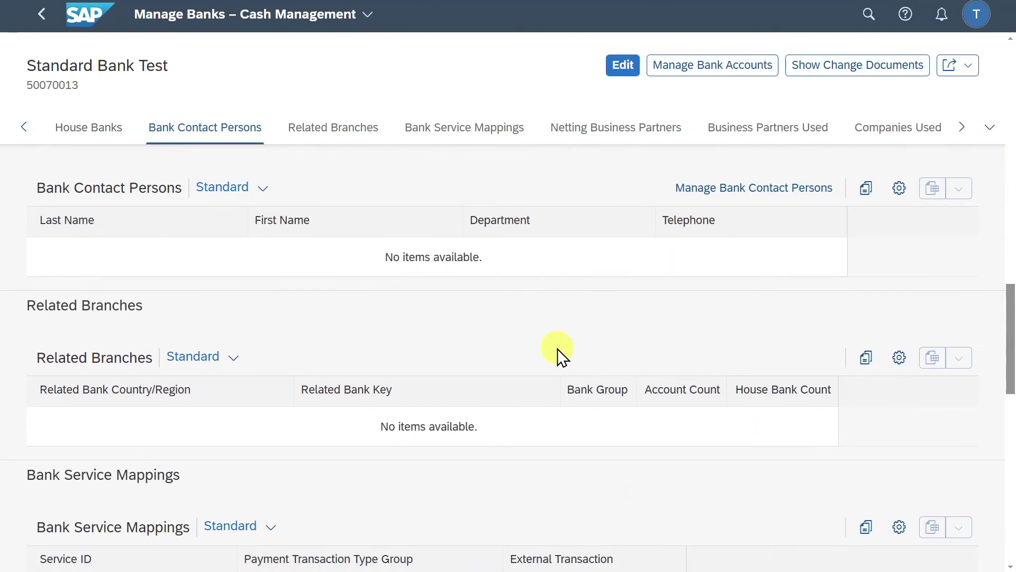
{"action": "scroll", "coordinate": [556, 357], "scroll_direction": "down", "scroll_amount": 1}
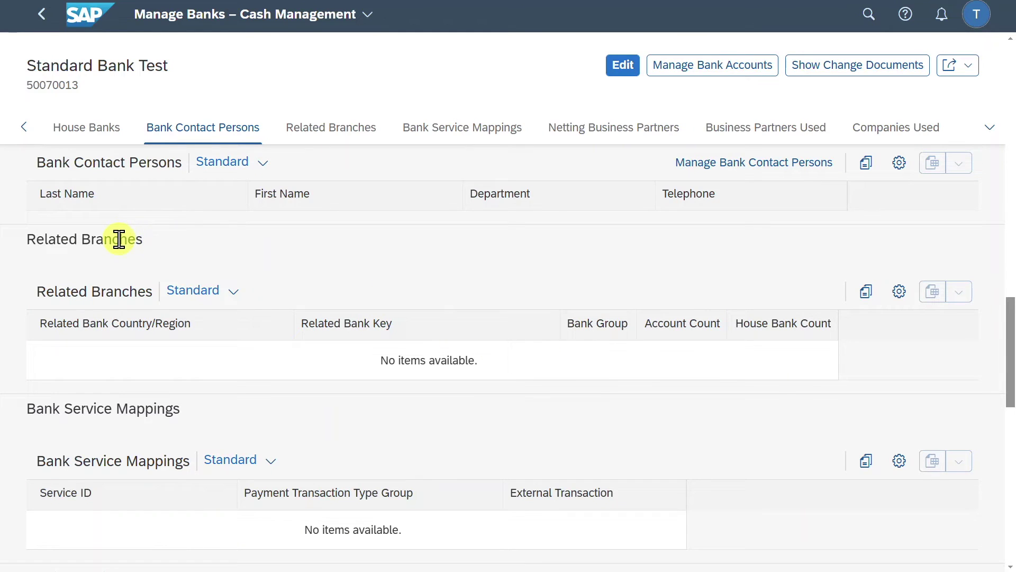
{"action": "scroll", "coordinate": [481, 377], "scroll_direction": "down", "scroll_amount": 5}
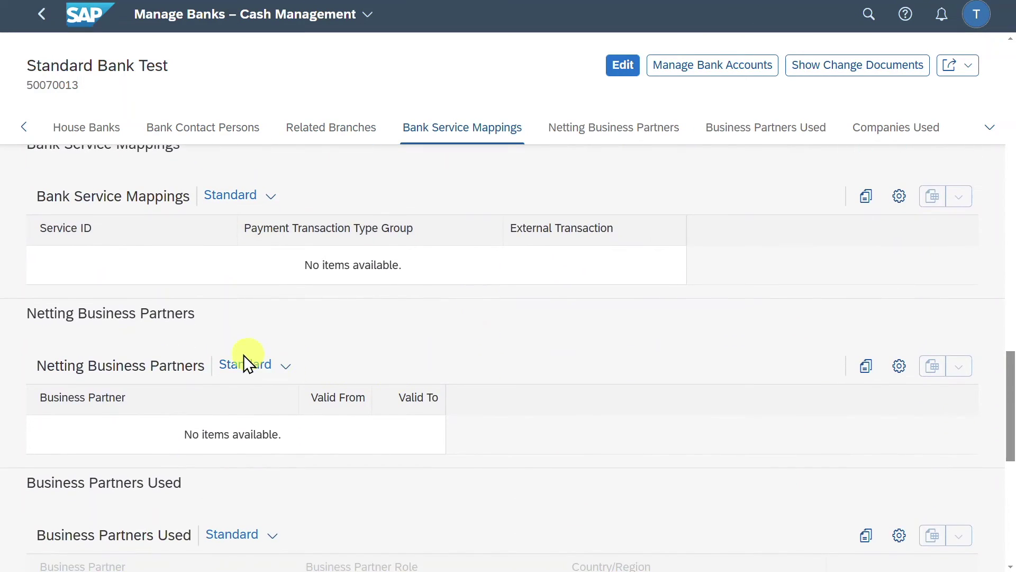
{"action": "scroll", "coordinate": [241, 355], "scroll_direction": "down", "scroll_amount": 3}
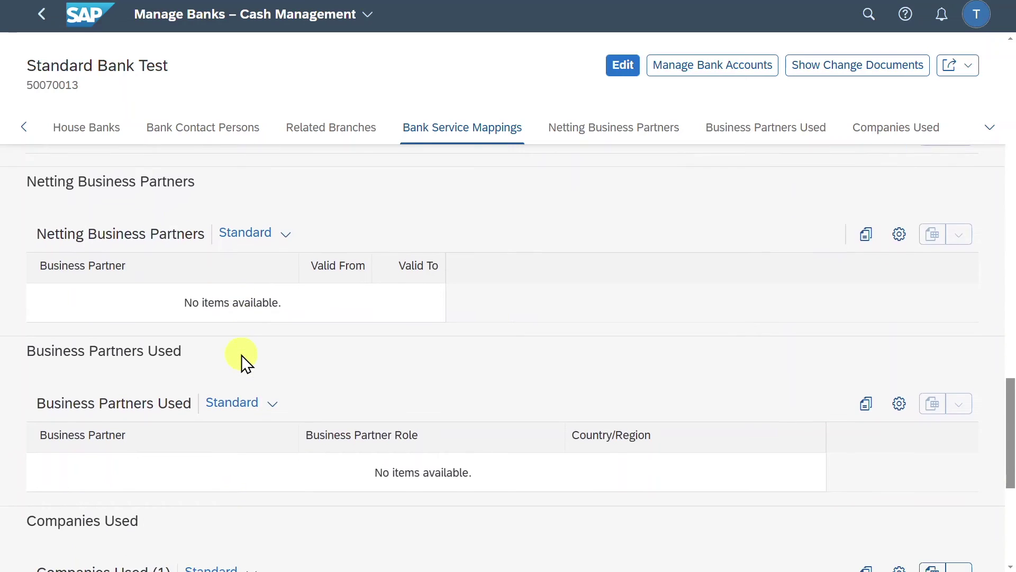
{"action": "scroll", "coordinate": [241, 355], "scroll_direction": "up", "scroll_amount": 1}
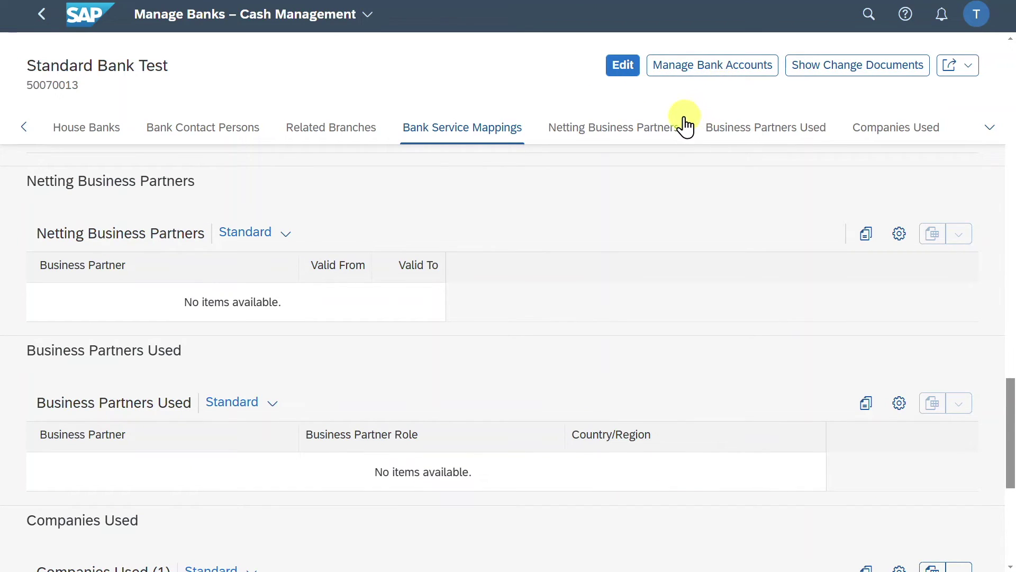
Open Manage Bank Accounts for bank 50070013, confirm app ID F1366A, and show more account actions.
{"action": "left_click", "coordinate": [707, 71]}
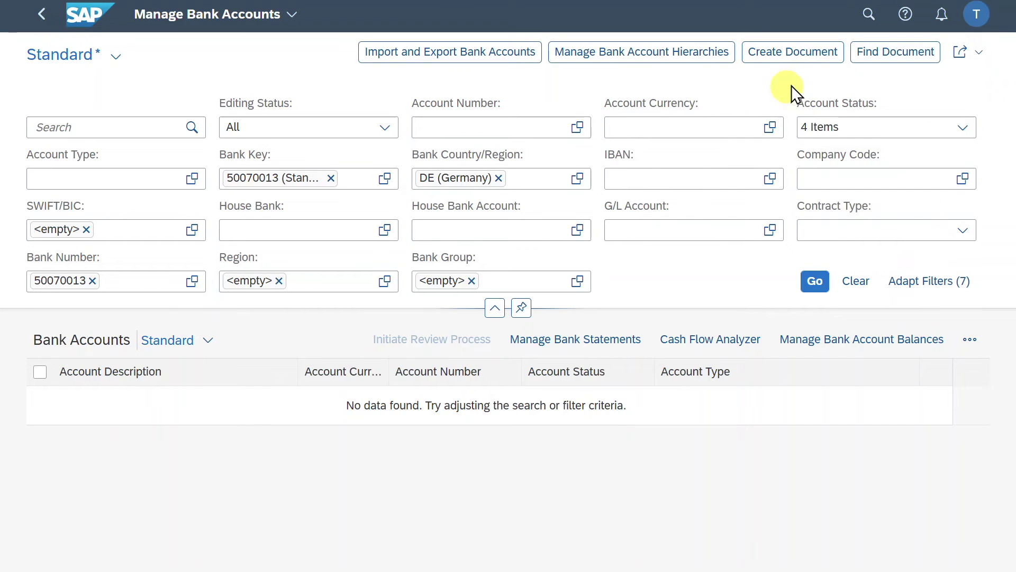
{"action": "left_click", "coordinate": [977, 15]}
{"action": "left_click", "coordinate": [919, 197]}
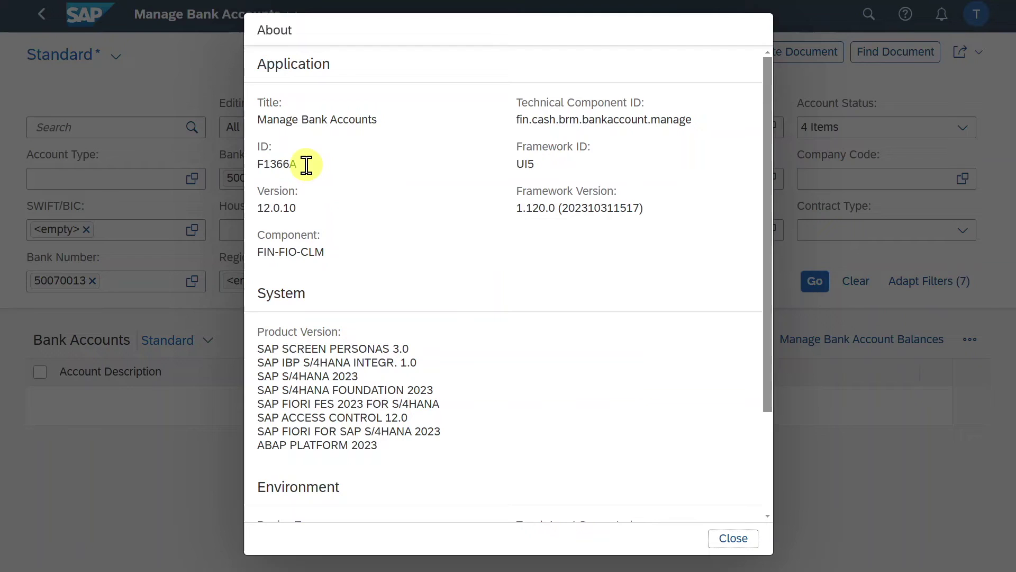
{"action": "left_click_drag", "start_coordinate": [307, 164], "coordinate": [258, 163]}
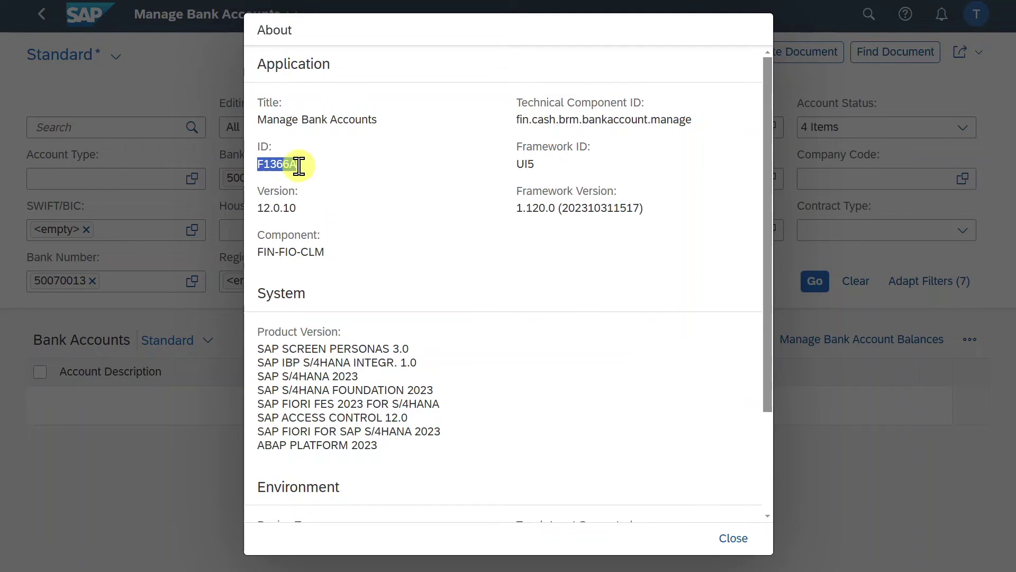
{"action": "left_click", "coordinate": [730, 538]}
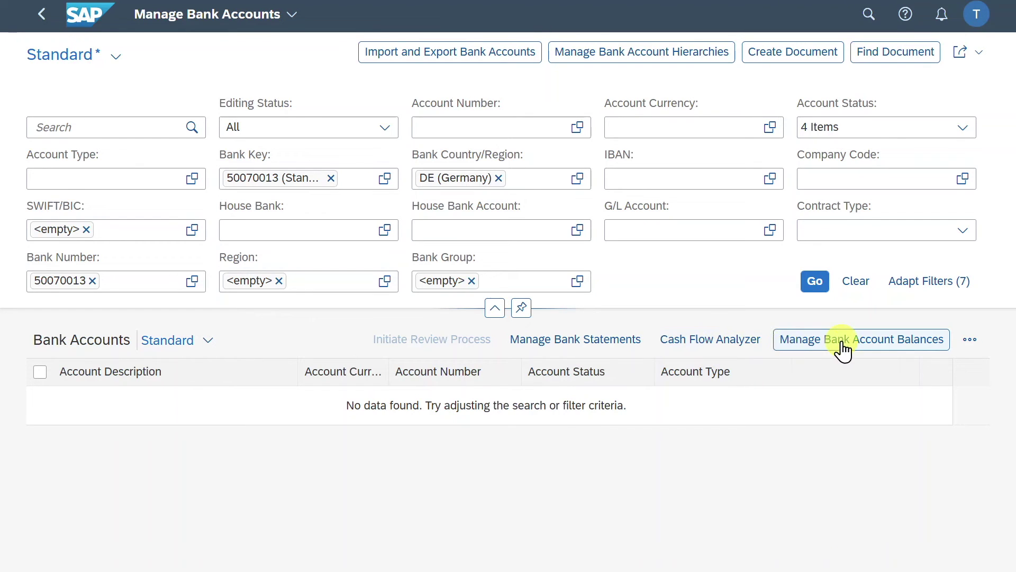
{"action": "left_click", "coordinate": [970, 339]}
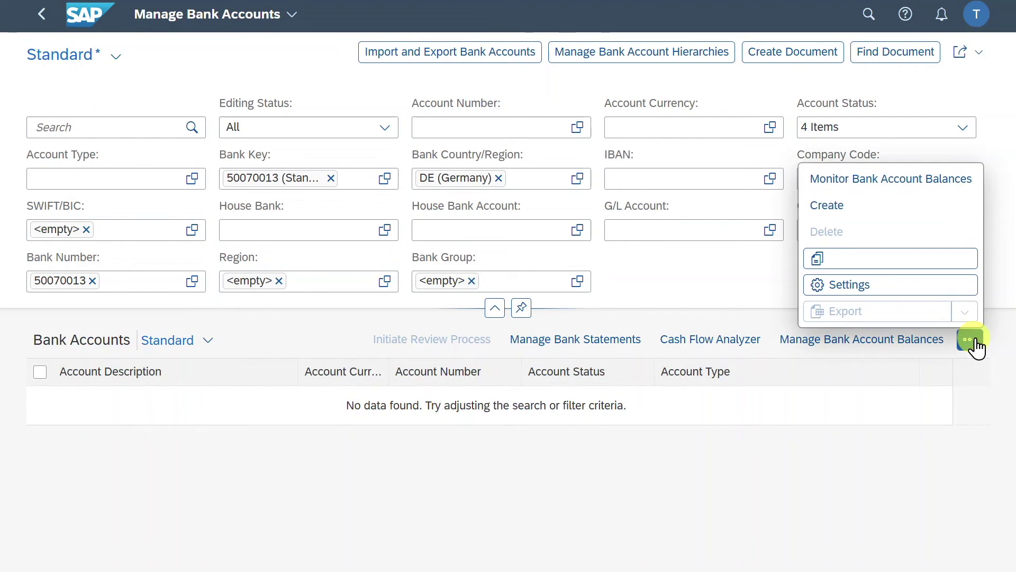
Create a bank account draft for company code 1010 with account type 01 Current Account.
{"action": "left_click", "coordinate": [872, 214]}
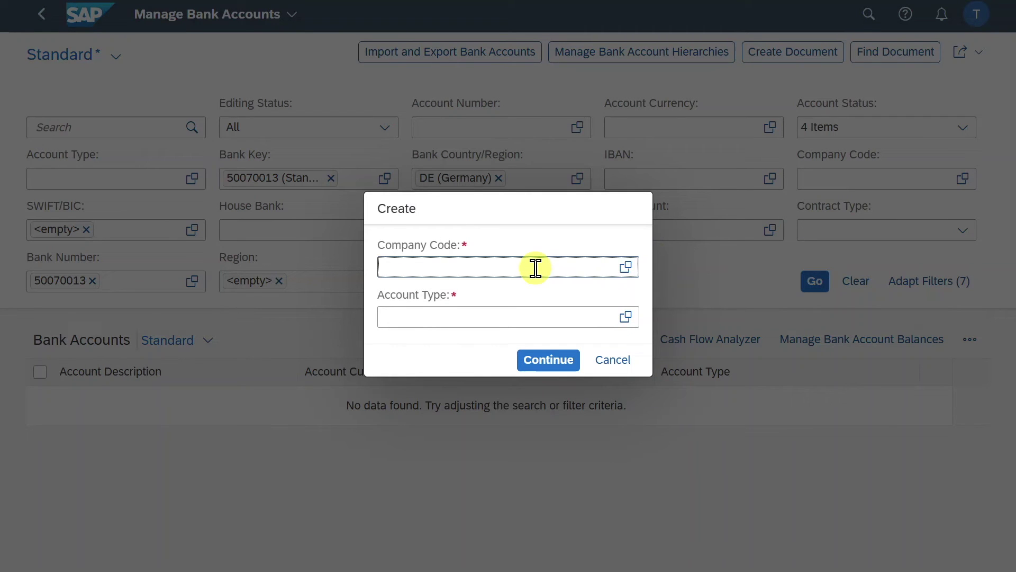
{"action": "type", "text": "1010"}
{"action": "key", "text": "Tab"}
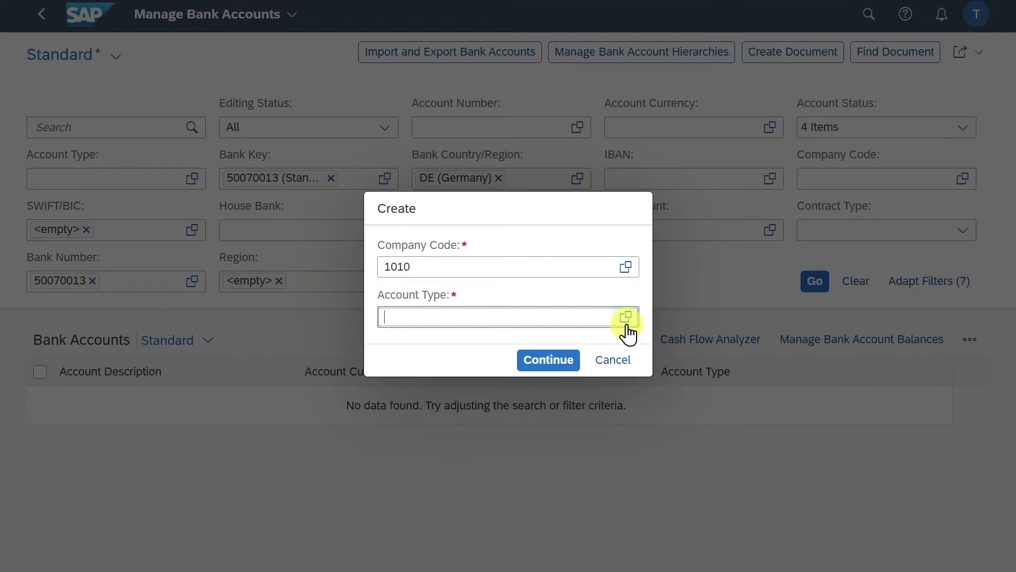
{"action": "left_click", "coordinate": [625, 318]}
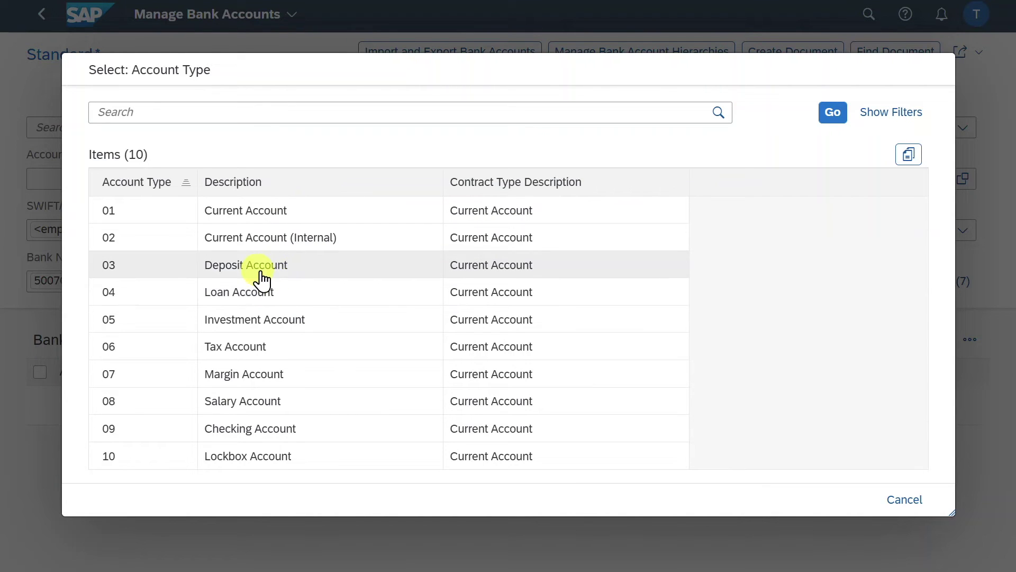
{"action": "left_click", "coordinate": [282, 212]}
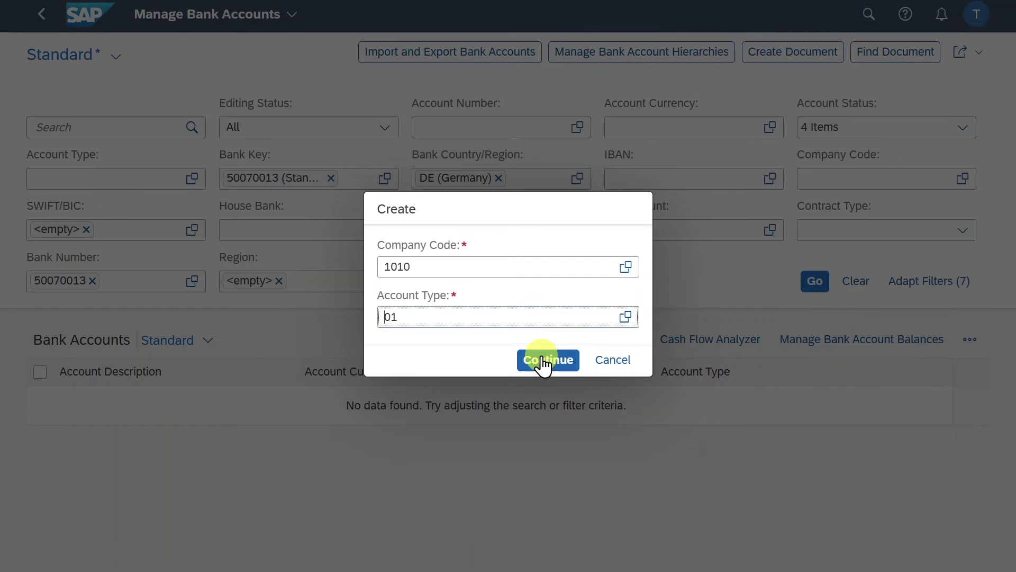
{"action": "left_click", "coordinate": [545, 360]}
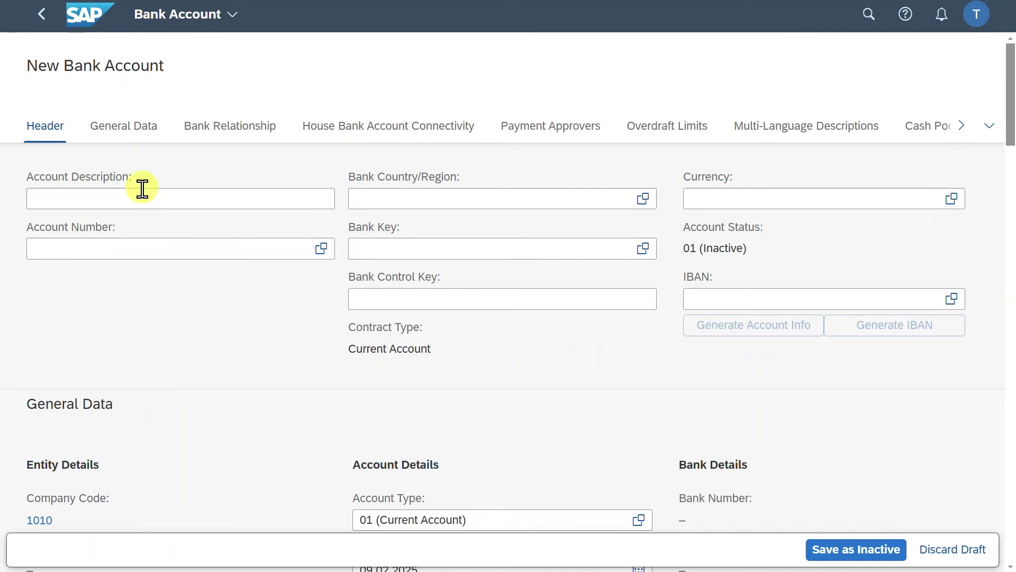
Enter description 'Bank account Test', account number 1133689 and bank country DE.
{"action": "left_click", "coordinate": [148, 199]}
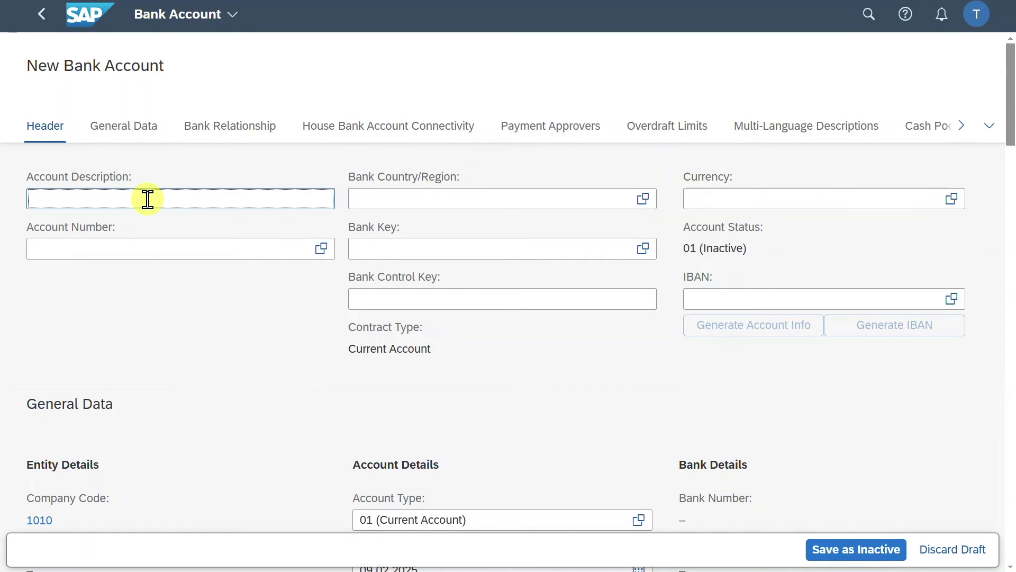
{"action": "type", "text": "Bank account Test"}
{"action": "left_click", "coordinate": [166, 254]}
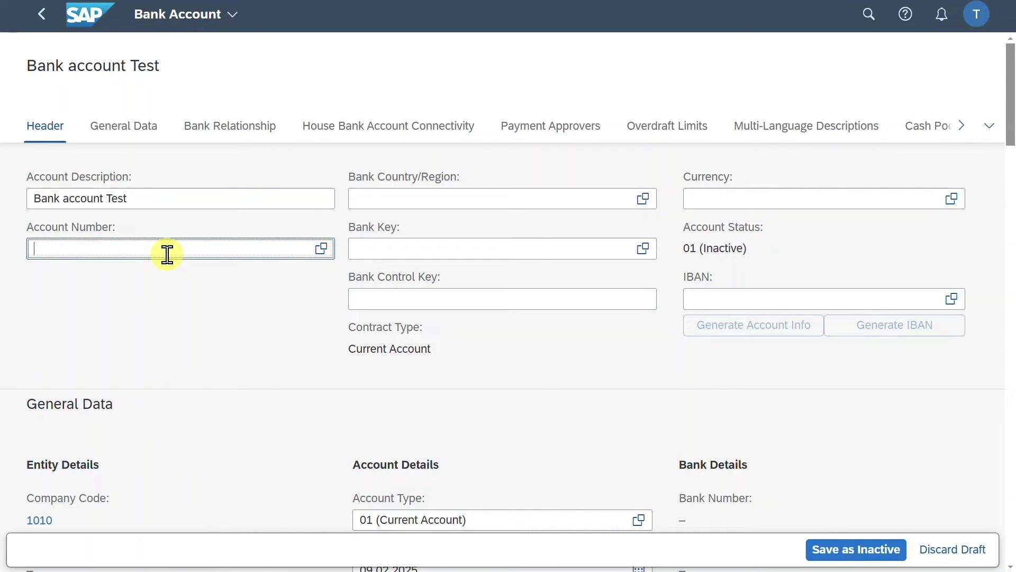
{"action": "type", "text": "1133689"}
{"action": "left_click", "coordinate": [470, 206]}
{"action": "type", "text": "DE"}
{"action": "left_click", "coordinate": [453, 253]}
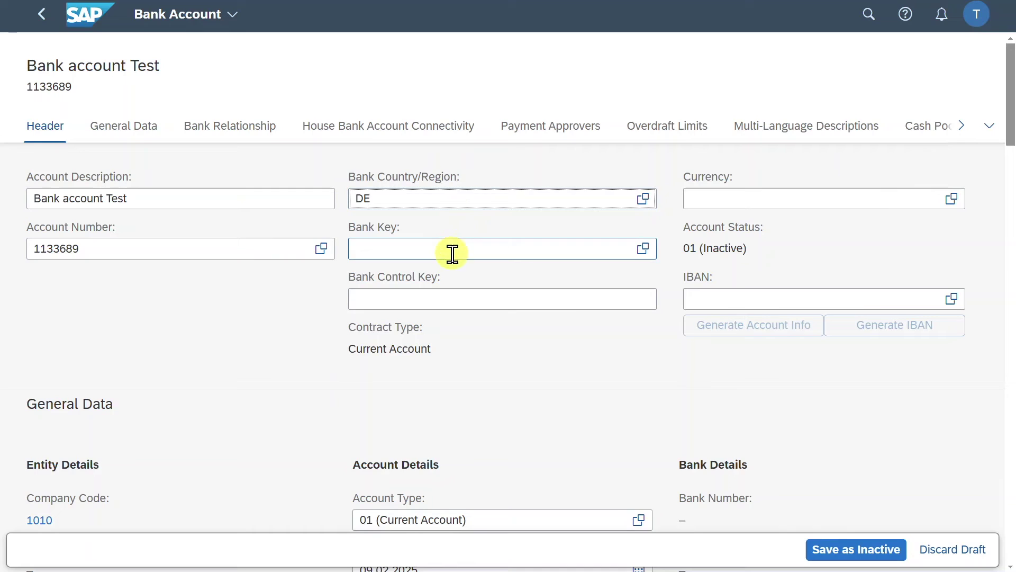
Search for and select bank key 50070013 (Standard Bank Test).
{"action": "left_click", "coordinate": [643, 249]}
{"action": "type", "text": "50070013"}
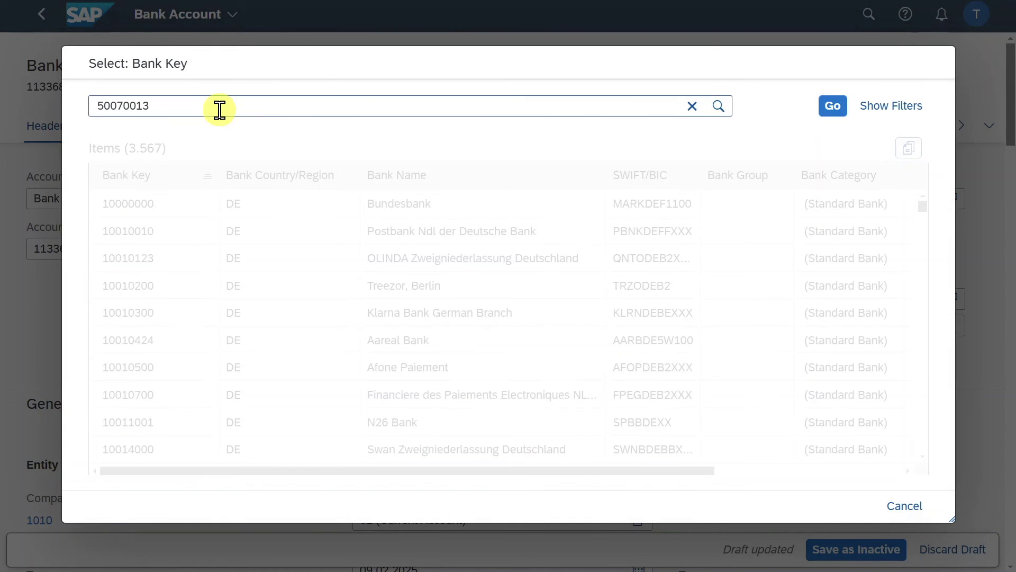
{"action": "left_click_drag", "start_coordinate": [217, 109], "coordinate": [91, 109]}
{"action": "left_click", "coordinate": [833, 106]}
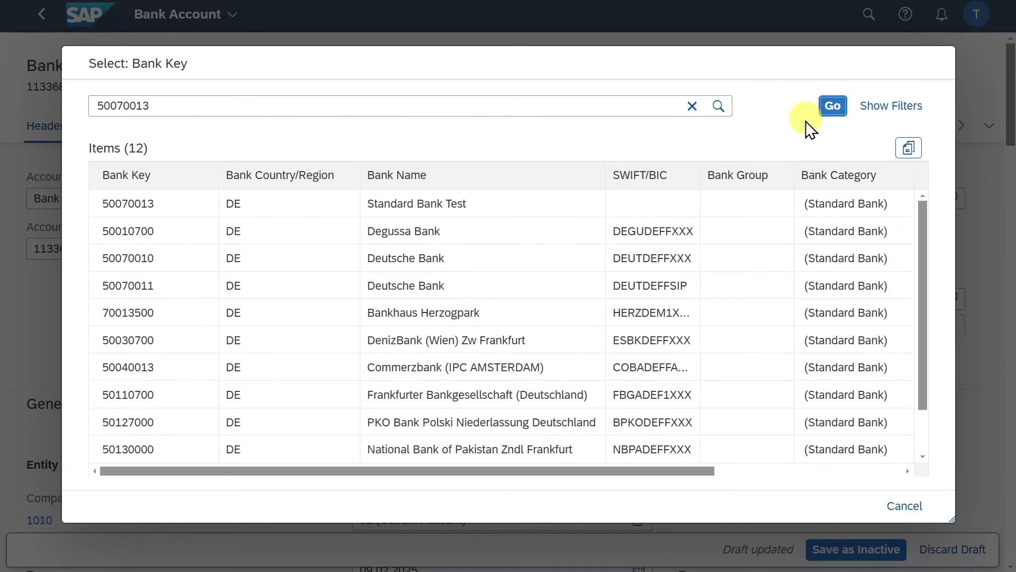
{"action": "left_click", "coordinate": [428, 211]}
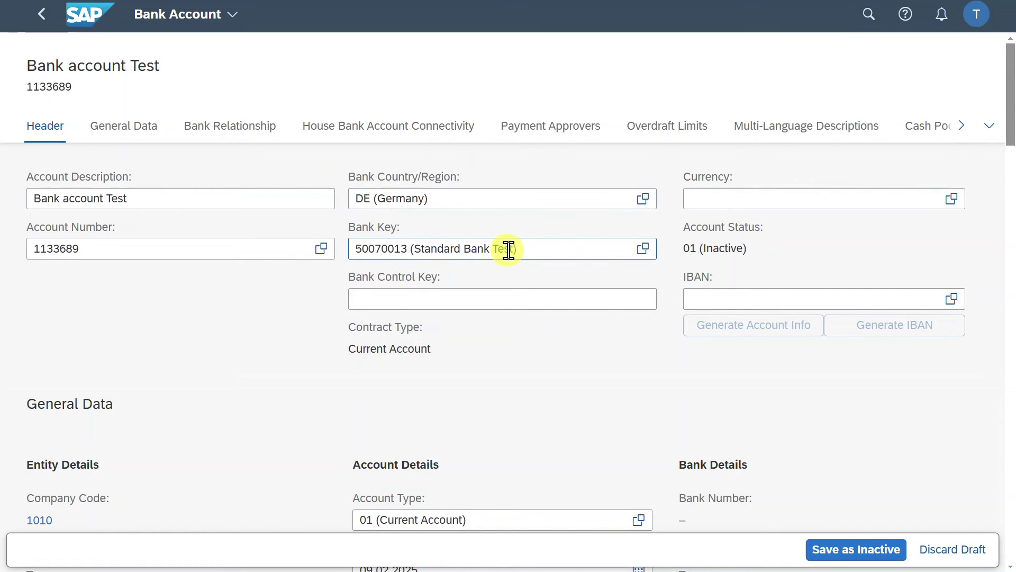
Generate the IBAN and review its country code, bank key and account number parts.
{"action": "left_click", "coordinate": [465, 300]}
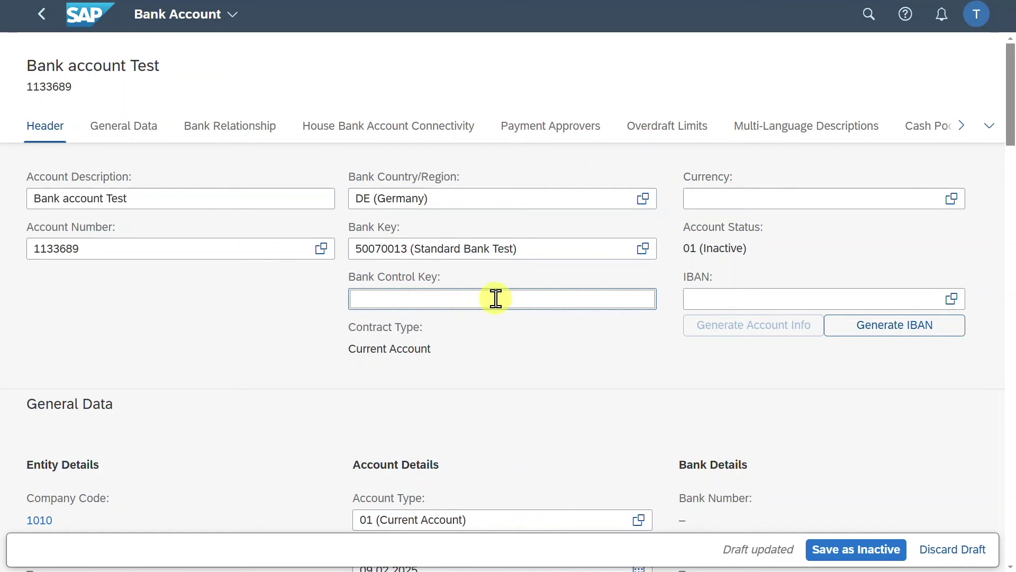
{"action": "left_click", "coordinate": [737, 200]}
{"action": "left_click", "coordinate": [742, 292]}
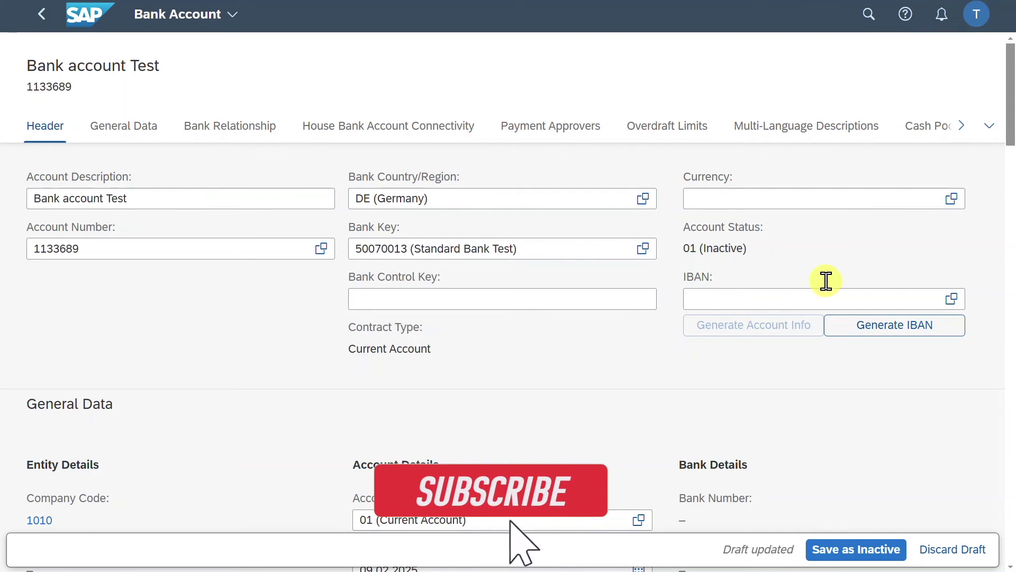
{"action": "left_click", "coordinate": [866, 331]}
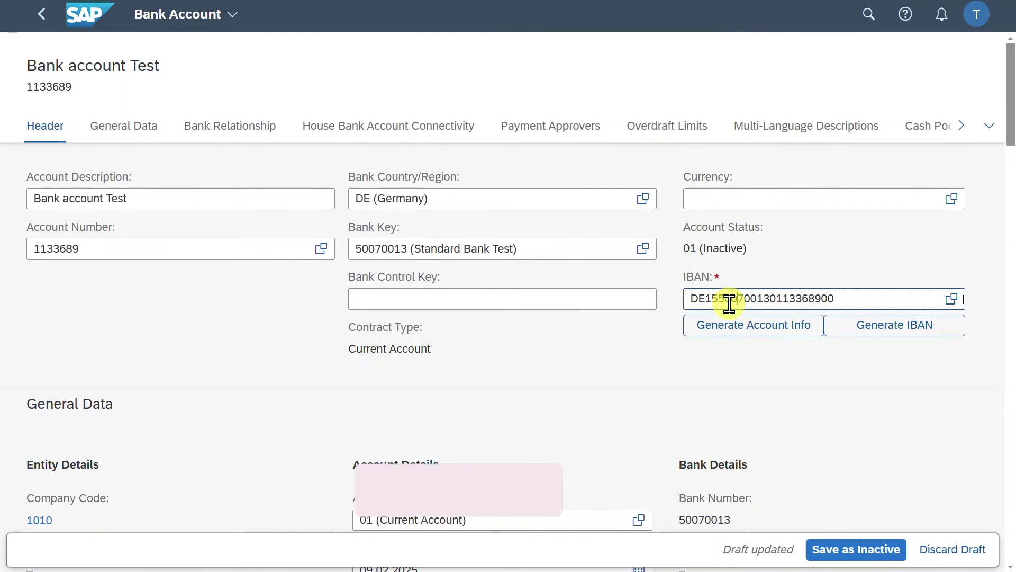
{"action": "left_click_drag", "start_coordinate": [706, 300], "coordinate": [690, 299]}
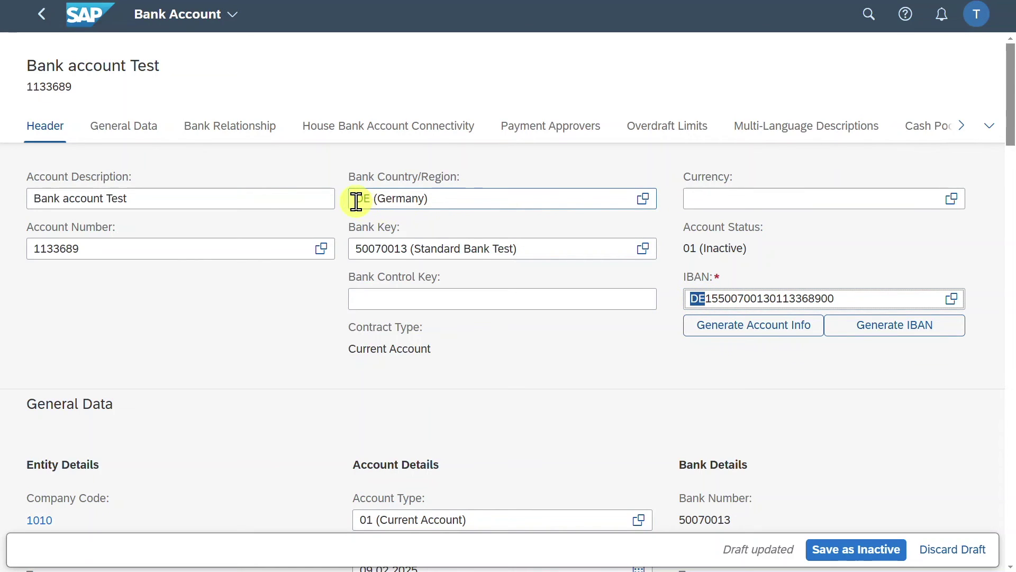
{"action": "left_click_drag", "start_coordinate": [713, 300], "coordinate": [766, 299]}
{"action": "left_click_drag", "start_coordinate": [841, 298], "coordinate": [775, 297]}
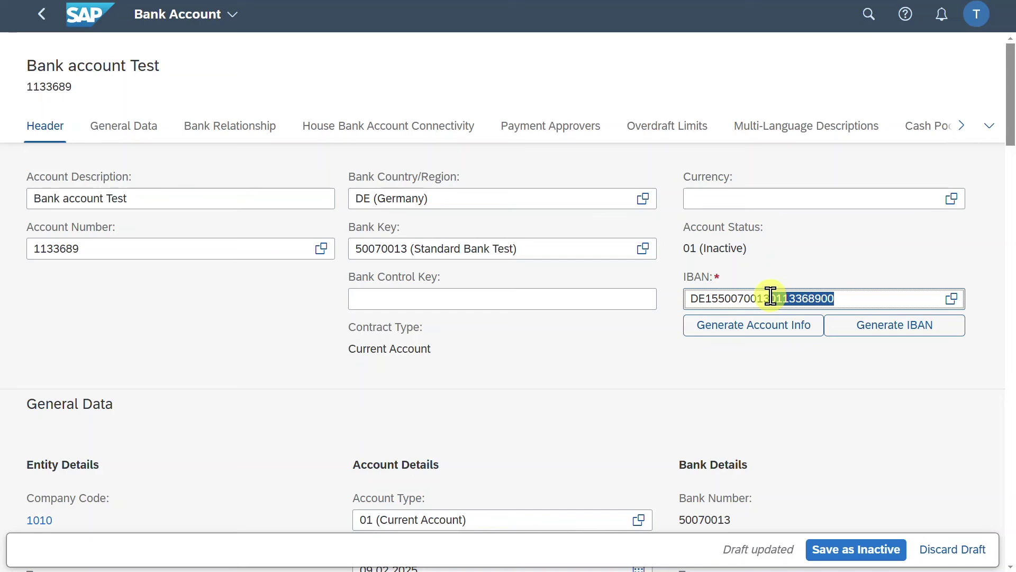
{"action": "key", "text": "End"}
{"action": "scroll", "coordinate": [302, 304], "scroll_direction": "down", "scroll_amount": 2}
Scroll past General Data and Bank Relationship to the empty House Bank Account Connectivity section.
{"action": "scroll", "coordinate": [303, 304], "scroll_direction": "down", "scroll_amount": 1}
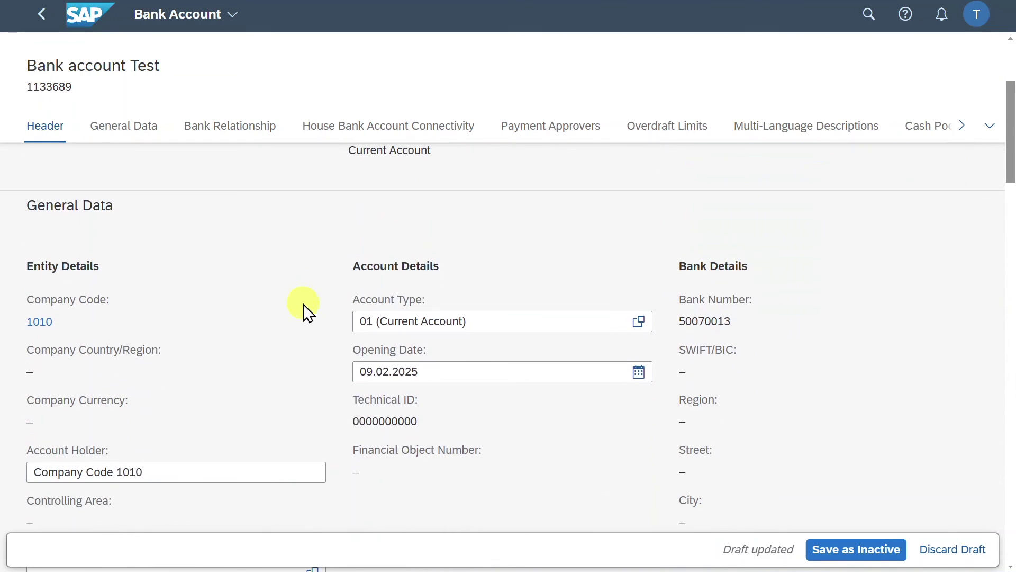
{"action": "scroll", "coordinate": [323, 304], "scroll_direction": "down", "scroll_amount": 1}
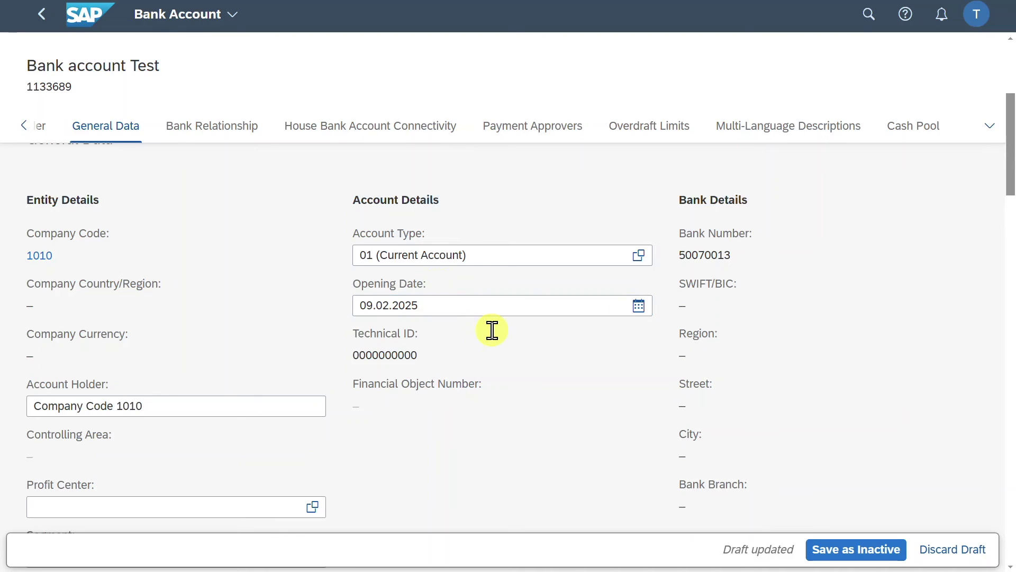
{"action": "scroll", "coordinate": [487, 327], "scroll_direction": "down", "scroll_amount": 6}
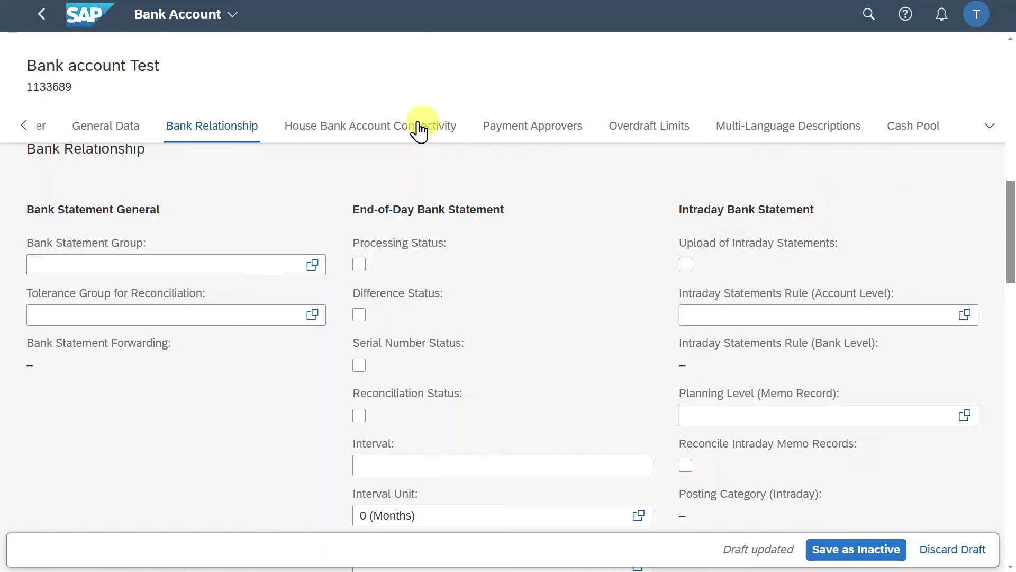
{"action": "scroll", "coordinate": [366, 127], "scroll_direction": "down", "scroll_amount": 1}
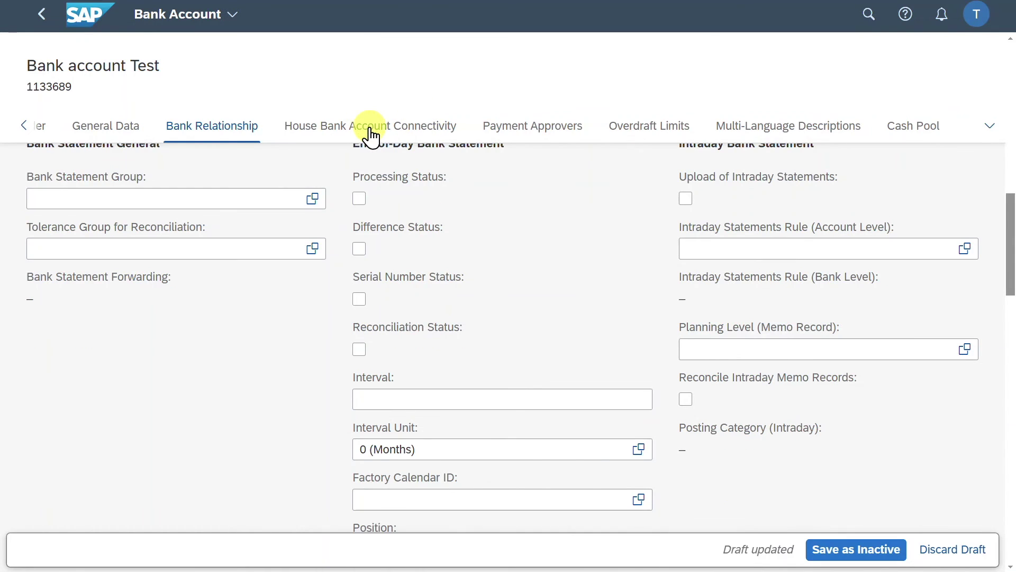
{"action": "left_click", "coordinate": [368, 127]}
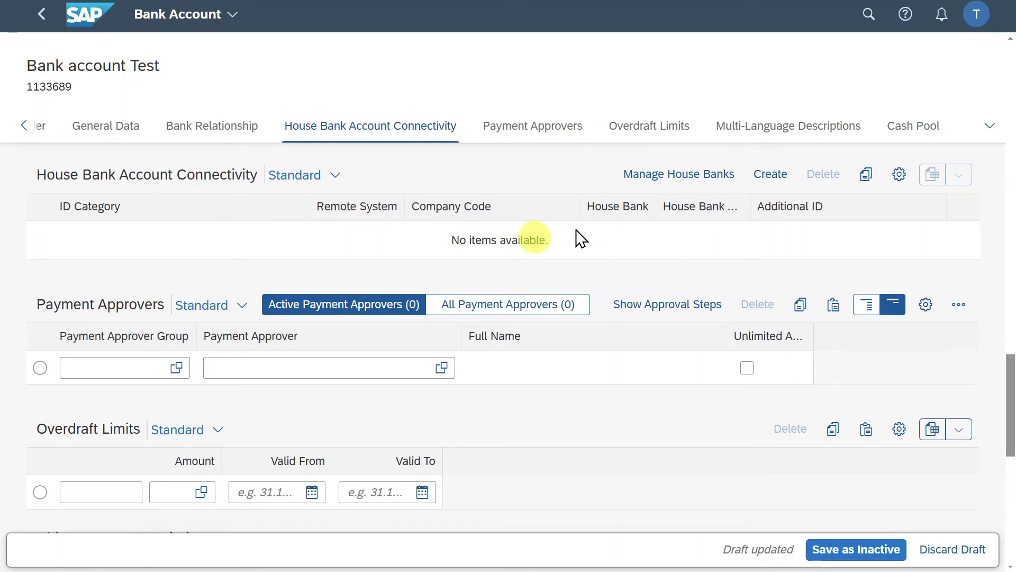
Add a connectivity entry for company code 1010, house bank DEBK9, house bank account DEBK9.
{"action": "left_click", "coordinate": [766, 182]}
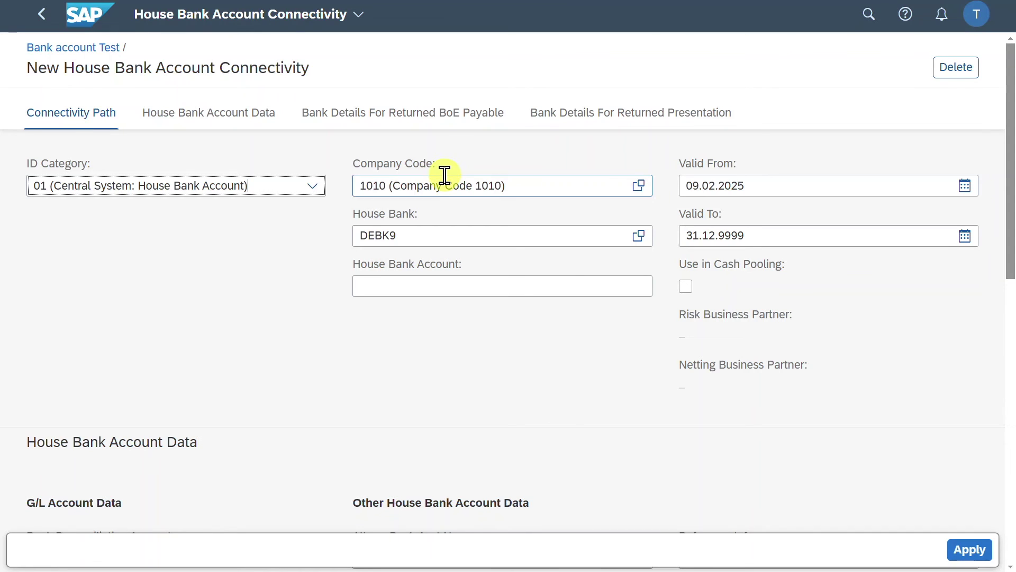
{"action": "left_click_drag", "start_coordinate": [529, 185], "coordinate": [366, 187]}
{"action": "left_click", "coordinate": [379, 235]}
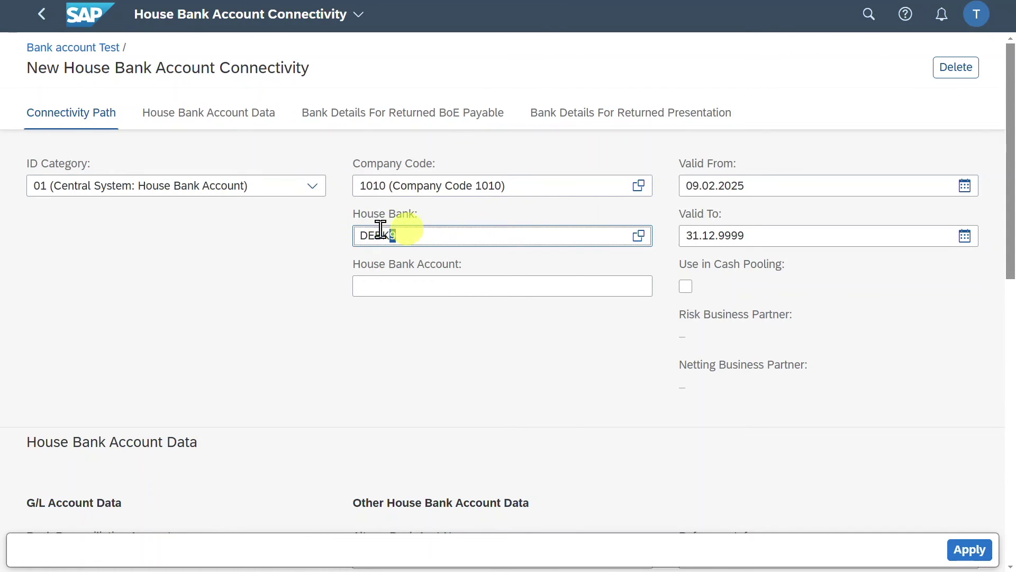
{"action": "left_click_drag", "start_coordinate": [370, 235], "coordinate": [454, 238]}
{"action": "key", "text": "ctrl+c"}
{"action": "left_click", "coordinate": [459, 238]}
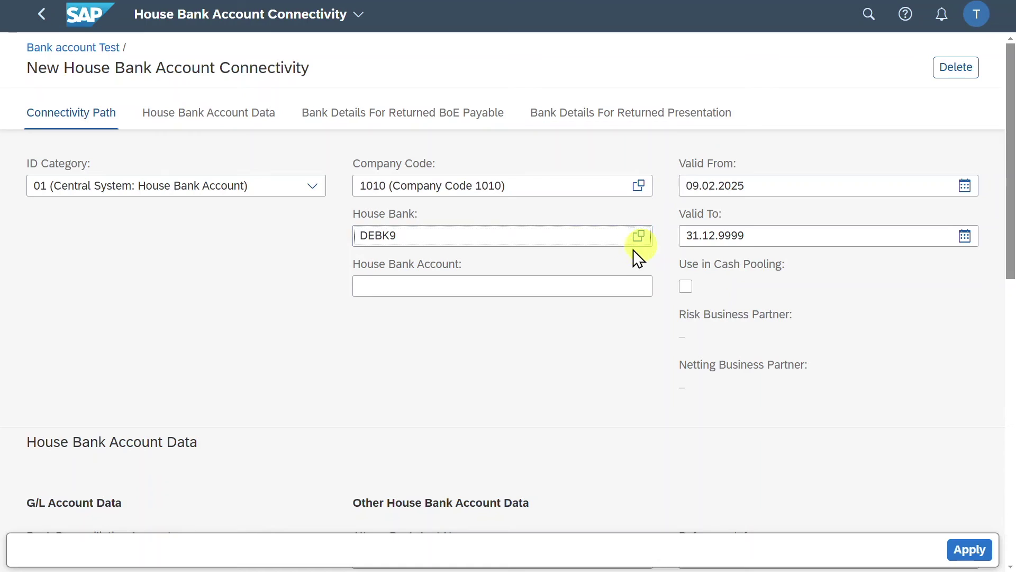
{"action": "left_click", "coordinate": [449, 287]}
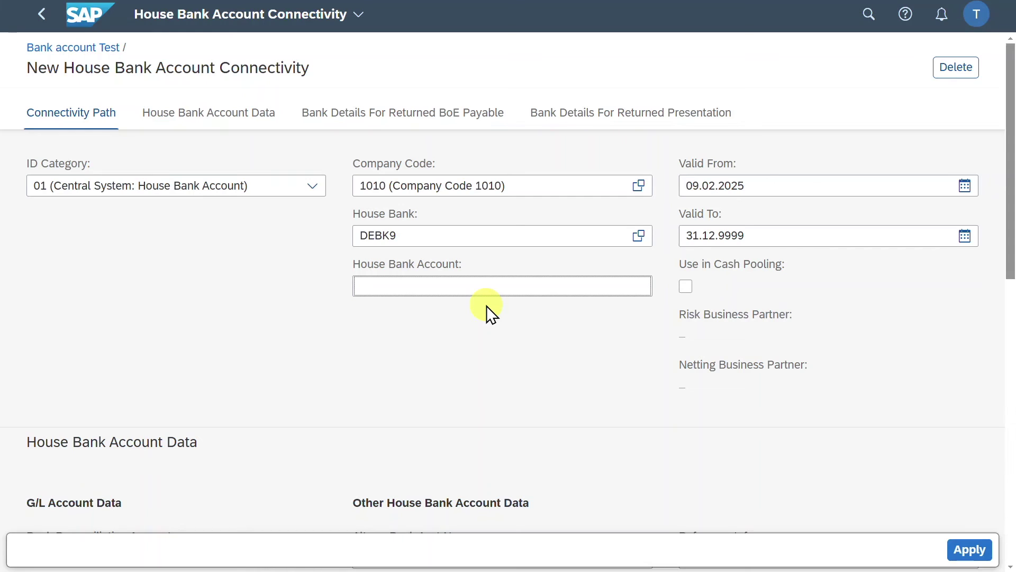
{"action": "key", "text": "ctrl+v"}
{"action": "left_click_drag", "start_coordinate": [764, 191], "coordinate": [640, 196]}
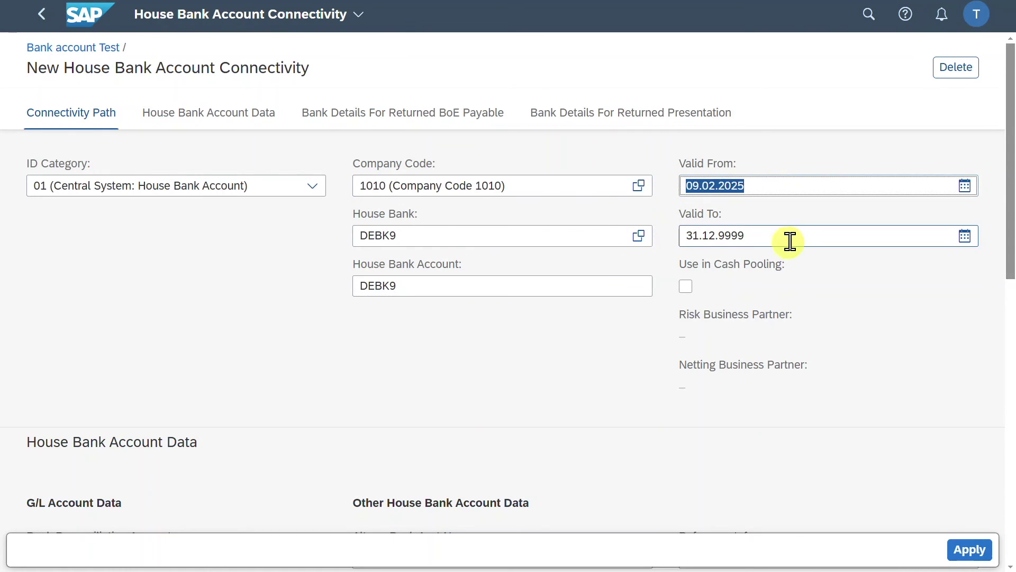
{"action": "key", "text": "Tab"}
Select G/L account 11001001 and apply the connectivity entry.
{"action": "scroll", "coordinate": [373, 288], "scroll_direction": "down", "scroll_amount": 2}
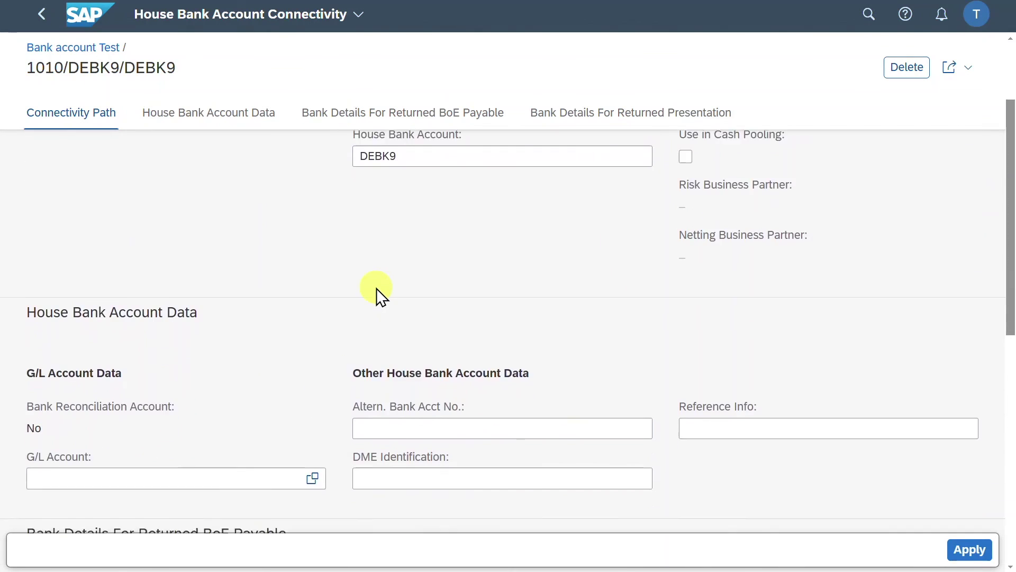
{"action": "scroll", "coordinate": [376, 288], "scroll_direction": "down", "scroll_amount": 1}
{"action": "left_click", "coordinate": [69, 415]}
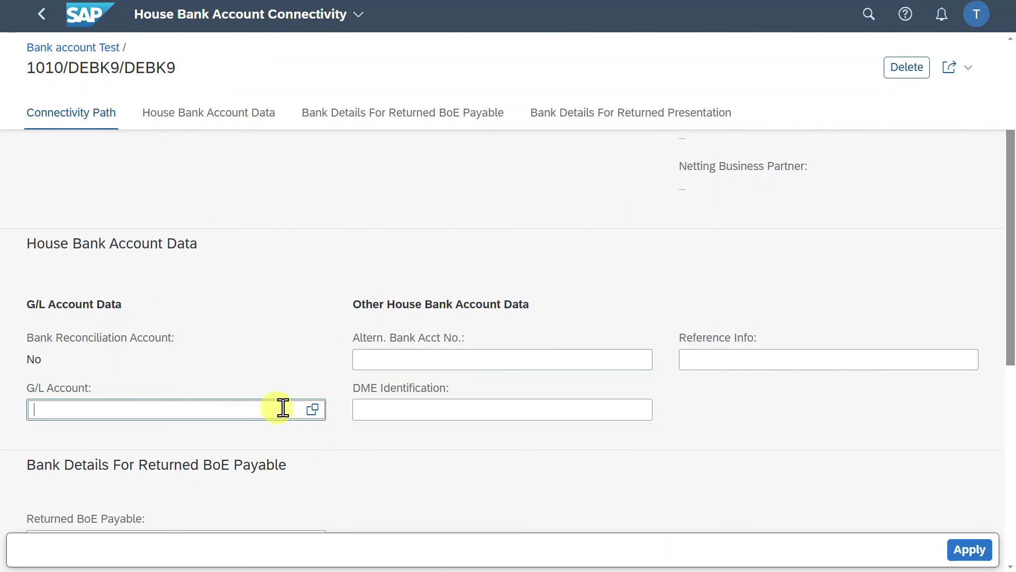
{"action": "left_click", "coordinate": [310, 411]}
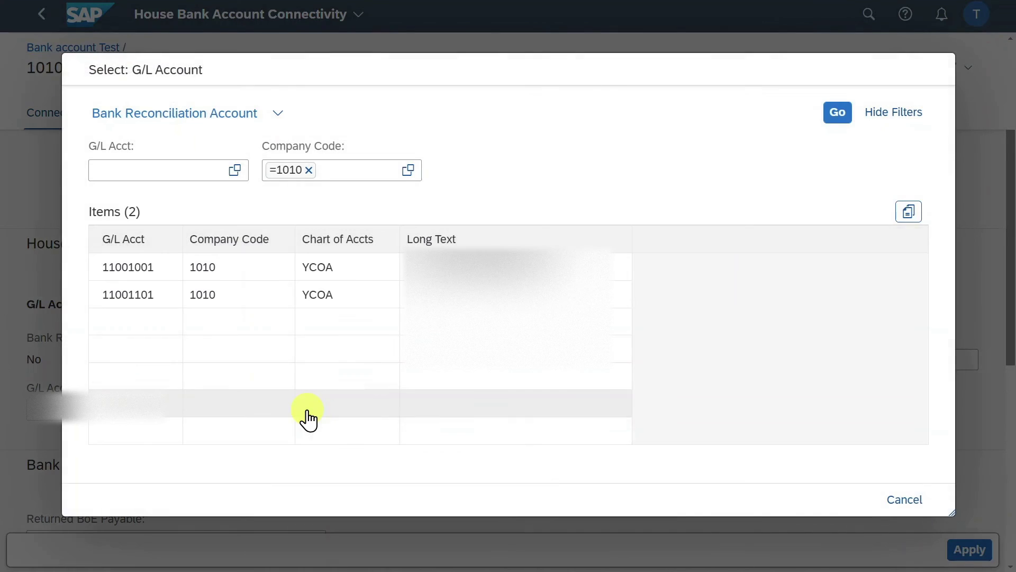
{"action": "left_click", "coordinate": [356, 270]}
{"action": "left_click", "coordinate": [968, 550]}
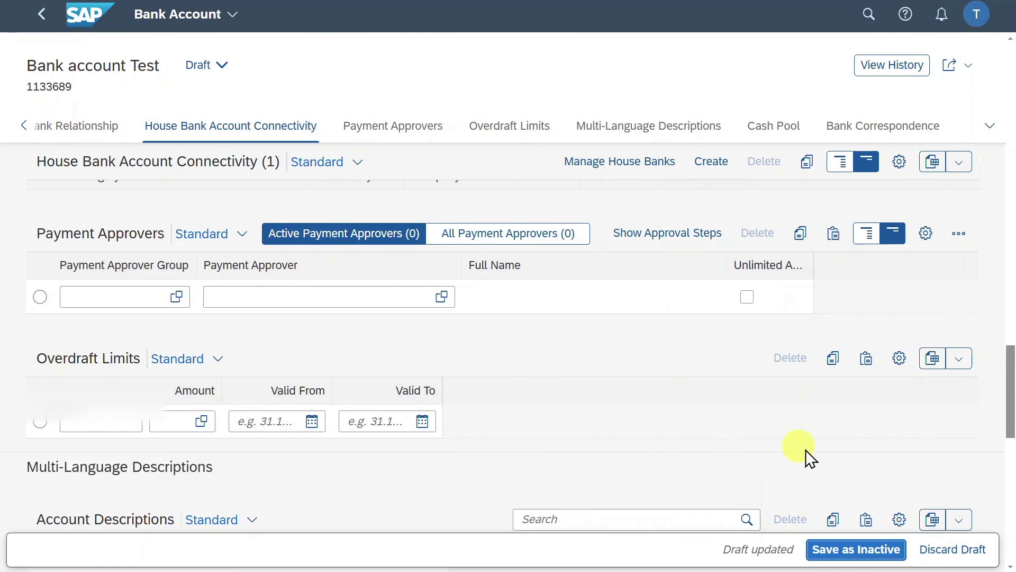
Save 'Bank account Test' as inactive and close the bank 50070013 hierarchy warning.
{"action": "left_click", "coordinate": [858, 551]}
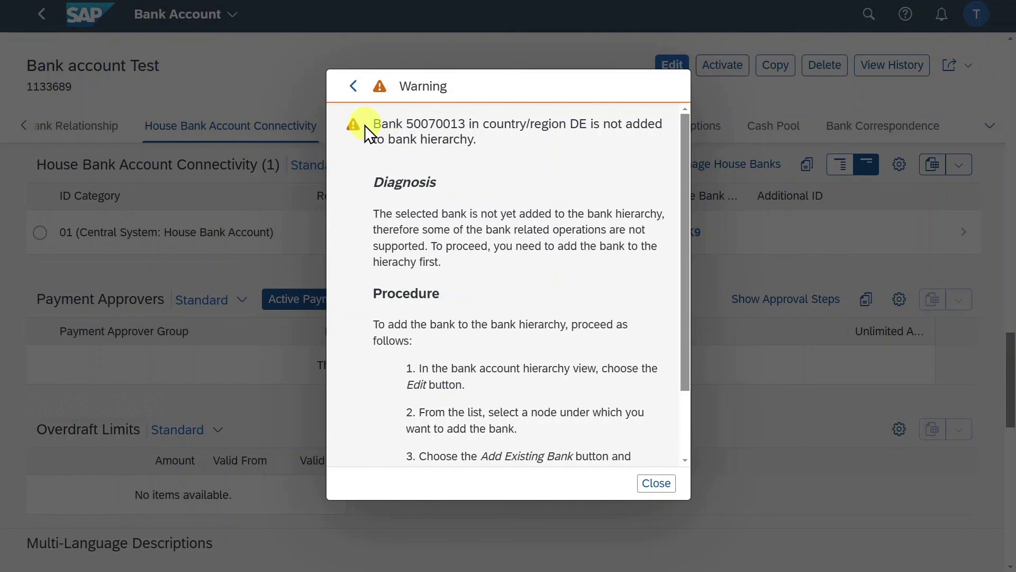
{"action": "left_click_drag", "start_coordinate": [370, 125], "coordinate": [518, 166]}
{"action": "left_click", "coordinate": [527, 207]}
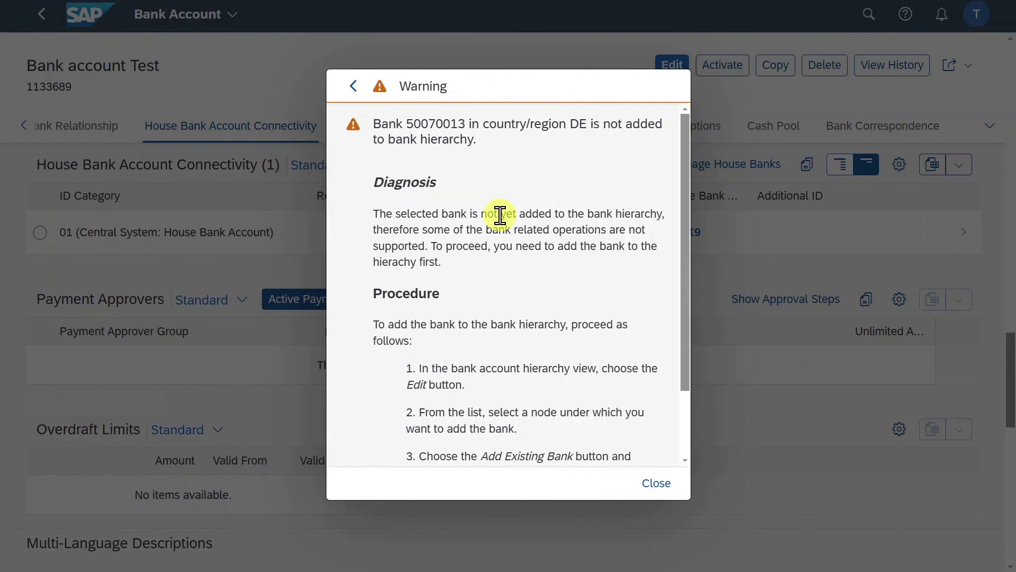
{"action": "scroll", "coordinate": [484, 228], "scroll_direction": "down", "scroll_amount": 3}
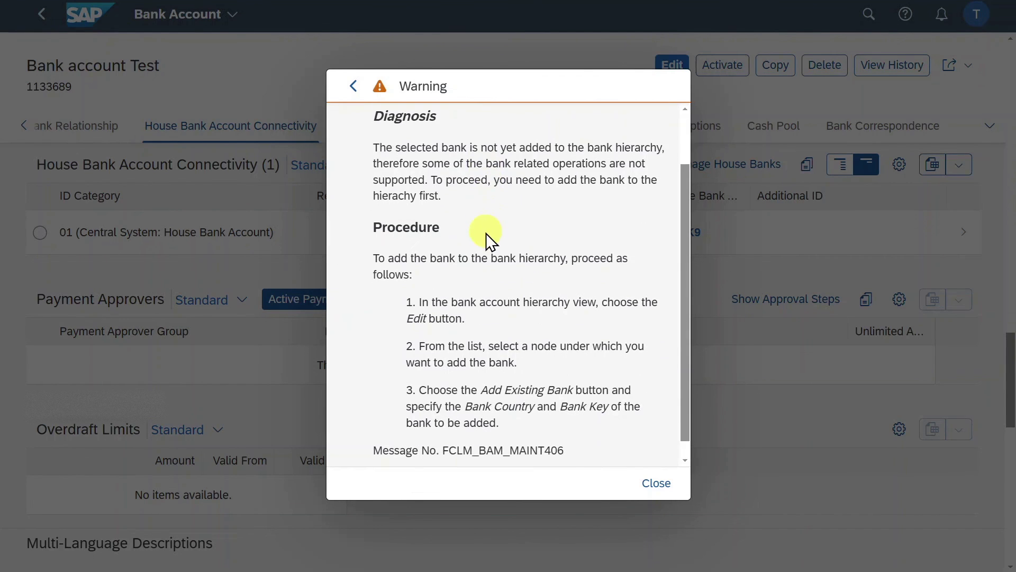
{"action": "scroll", "coordinate": [530, 280], "scroll_direction": "up", "scroll_amount": 1}
{"action": "scroll", "coordinate": [543, 295], "scroll_direction": "up", "scroll_amount": 2}
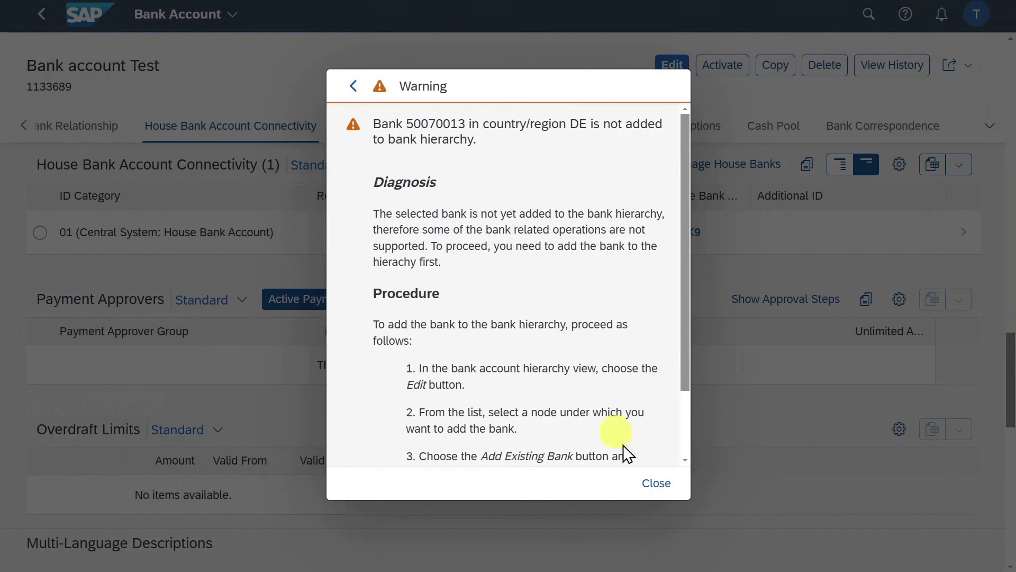
{"action": "left_click", "coordinate": [667, 490]}
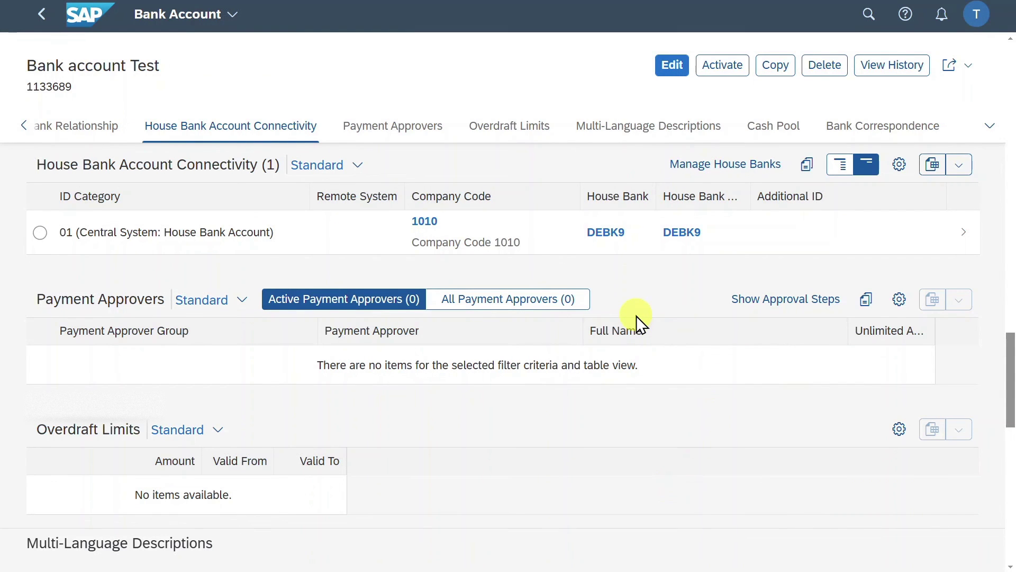